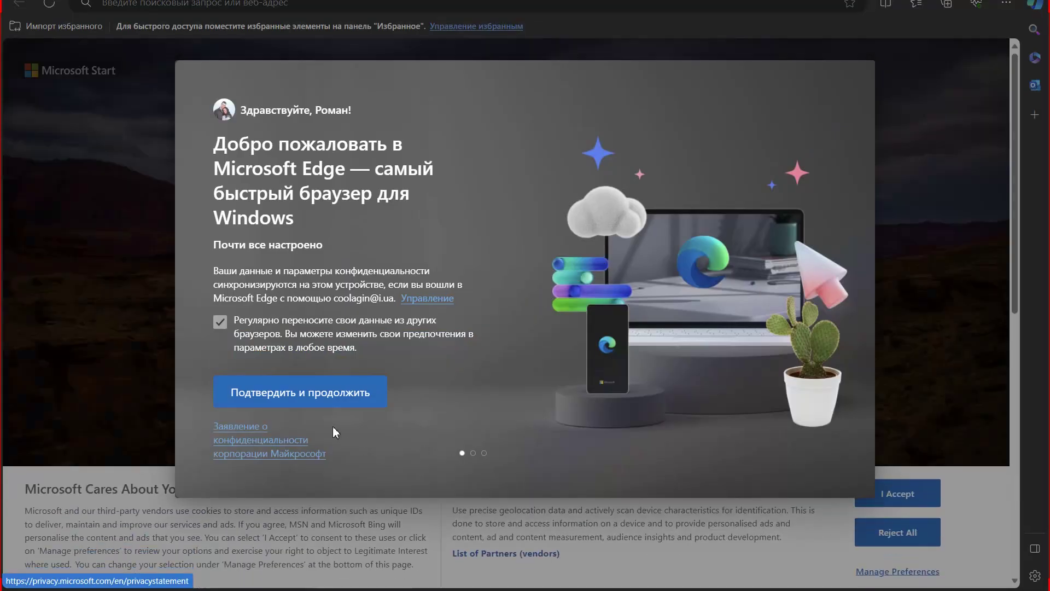
- Complete Edge's welcome setup with personalization data sharing unchecked, and accept the privacy notice
{"action": "left_click", "coordinate": [353, 402]}
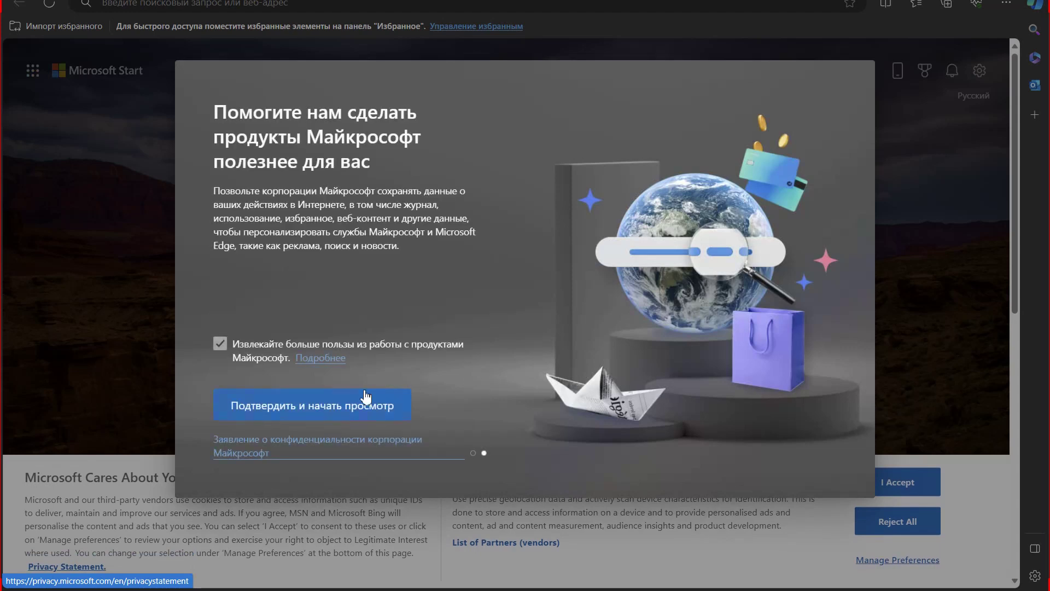
{"action": "left_click", "coordinate": [220, 344]}
{"action": "left_click", "coordinate": [356, 405]}
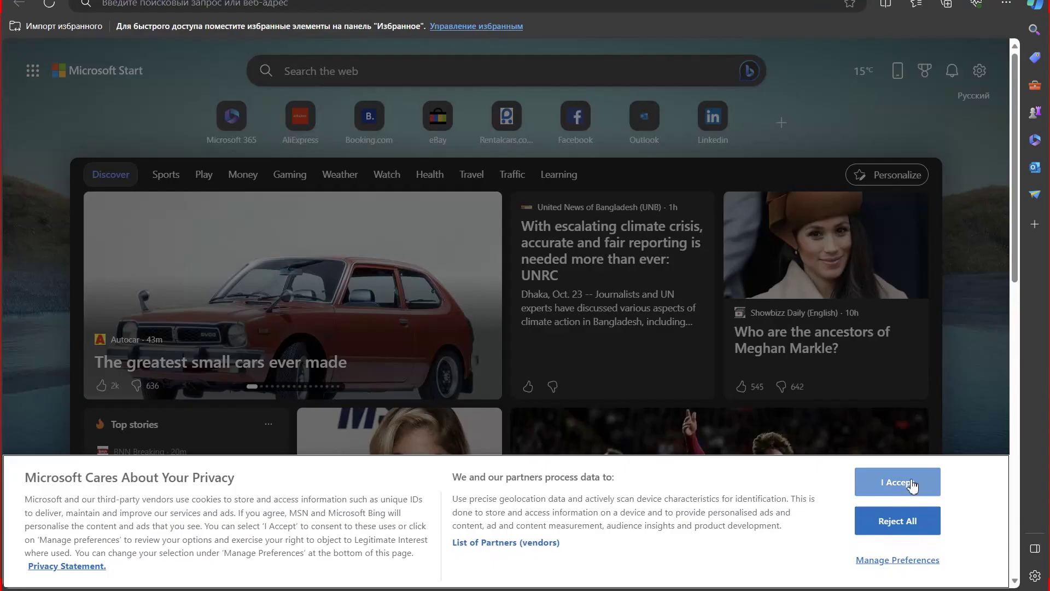
{"action": "left_click", "coordinate": [901, 481]}
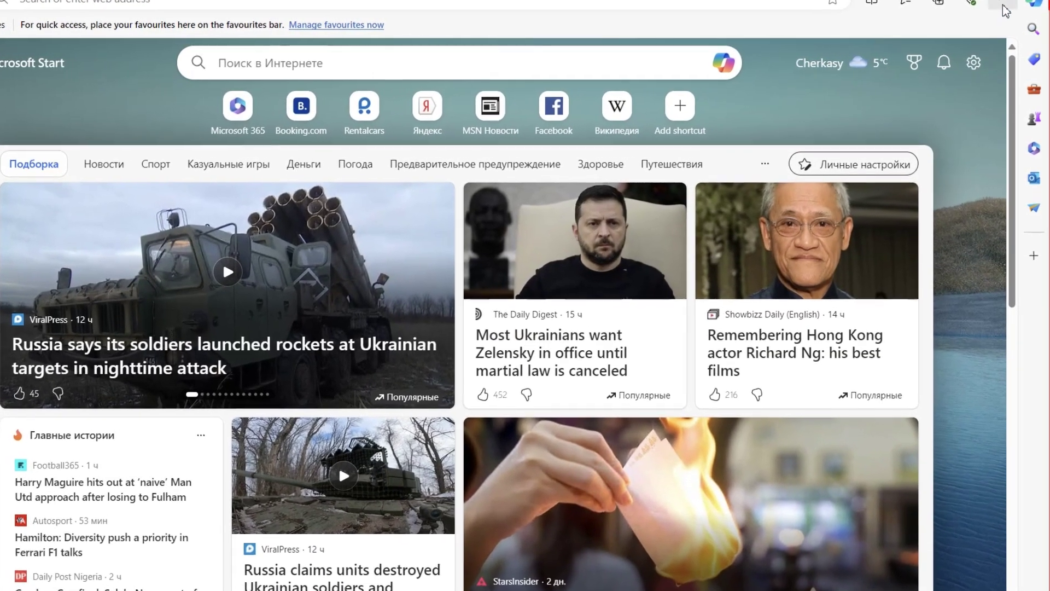
{"action": "left_click", "coordinate": [1004, 3]}
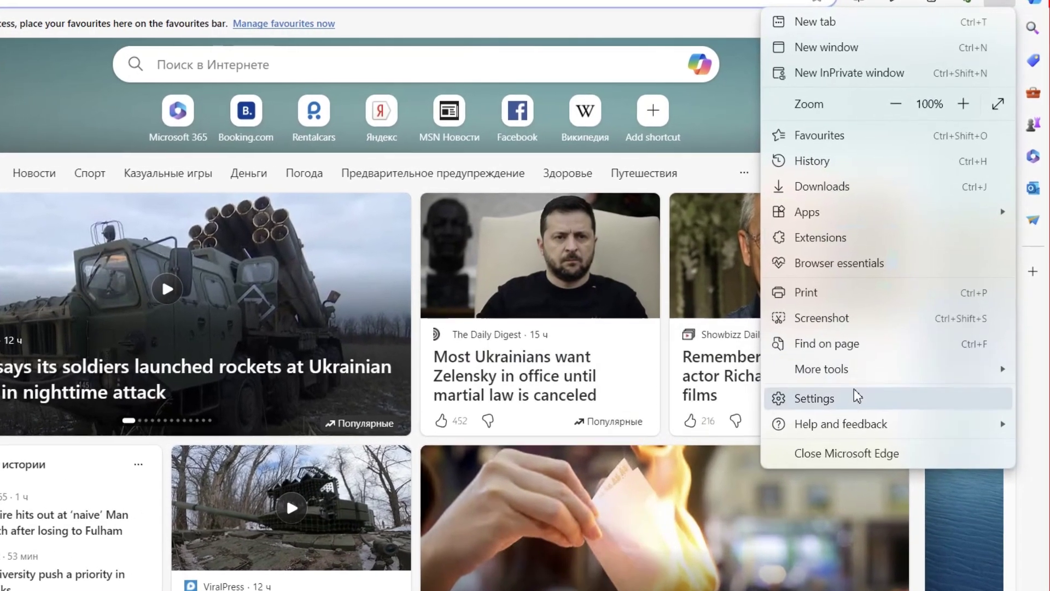
- Under Settings > System and performance, switch off Startup boost and background extensions and apps
{"action": "left_click", "coordinate": [843, 392]}
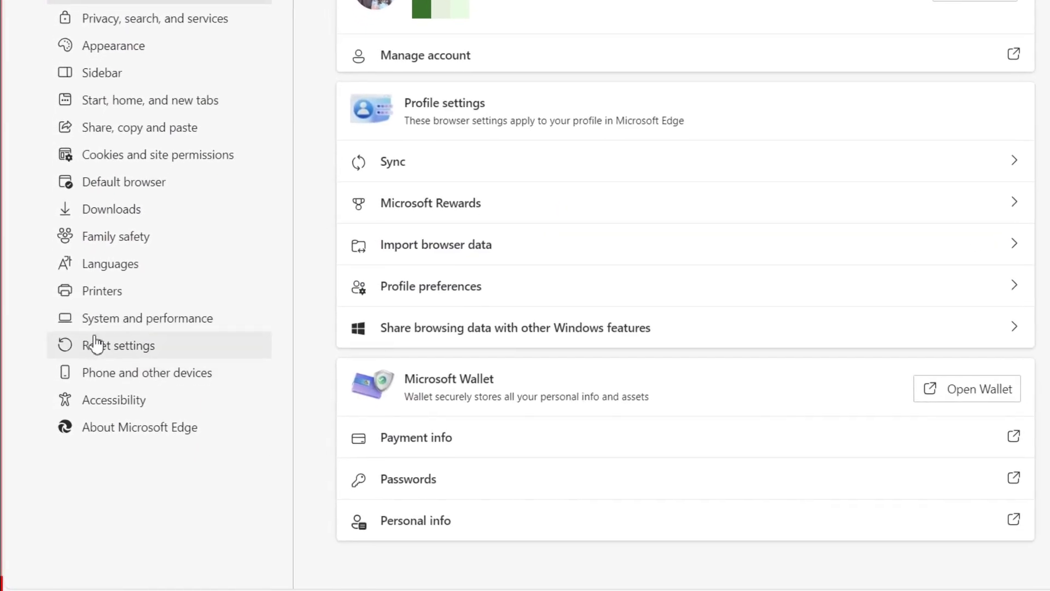
{"action": "left_click", "coordinate": [107, 324]}
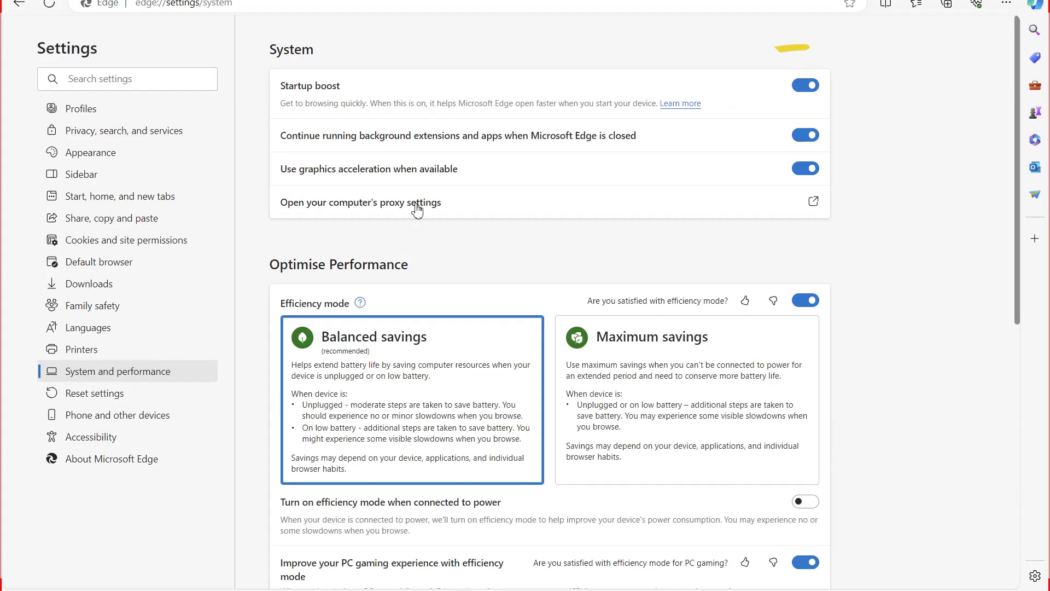
{"action": "left_click", "coordinate": [805, 94]}
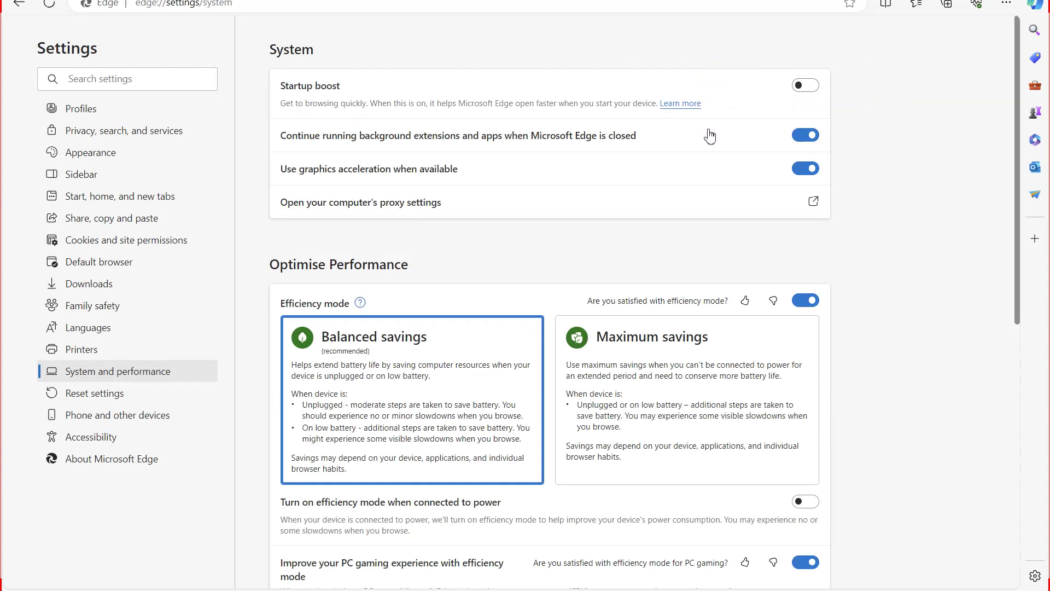
{"action": "left_click", "coordinate": [803, 138]}
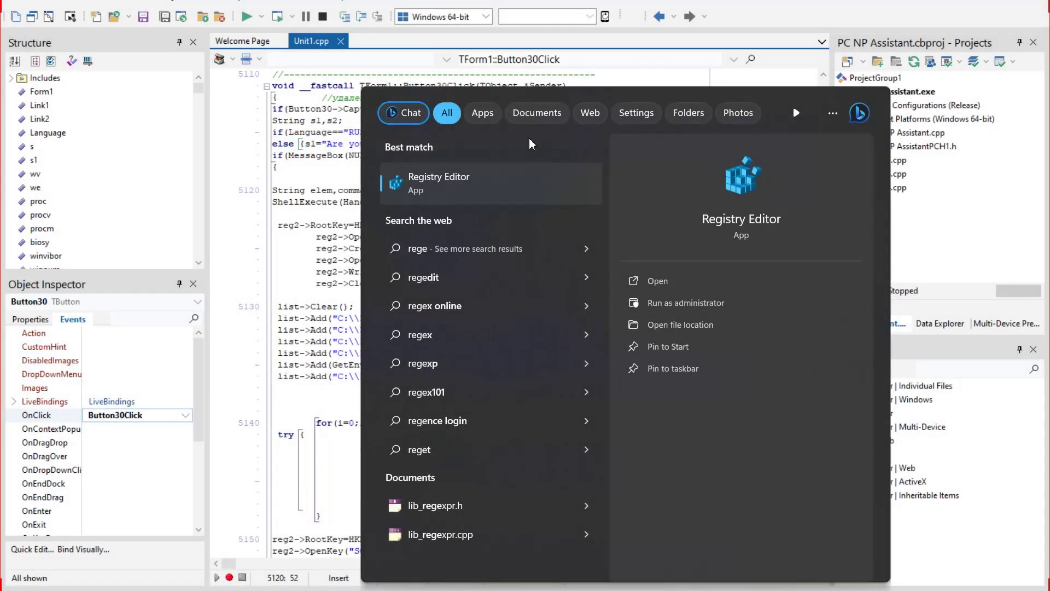
- Open Registry Editor at HKLM\SYSTEM\CurrentControlSet\Services\edgeupdate
{"action": "left_click", "coordinate": [502, 189]}
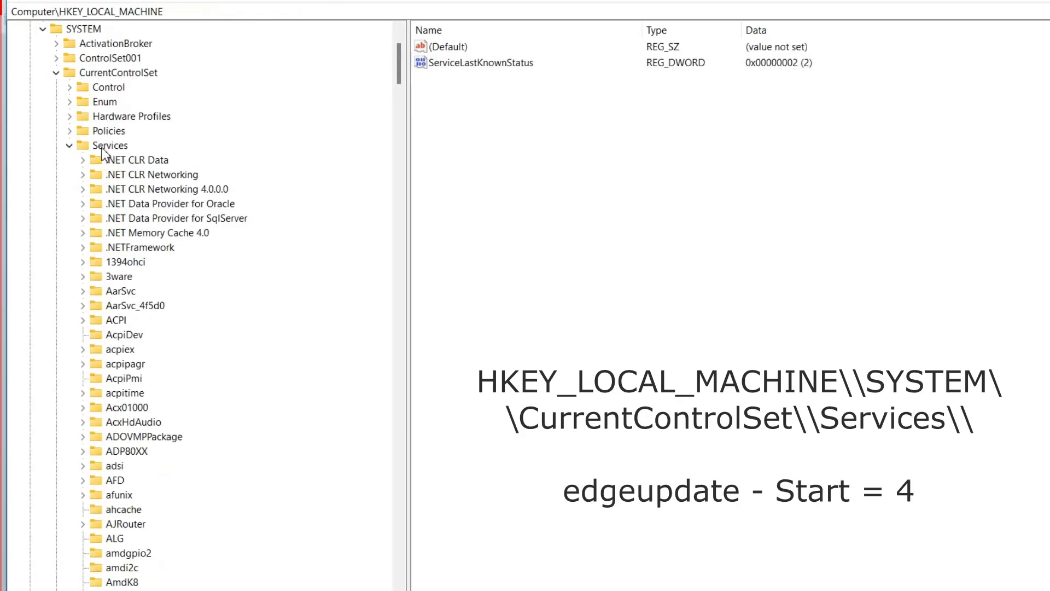
{"action": "left_click", "coordinate": [94, 74]}
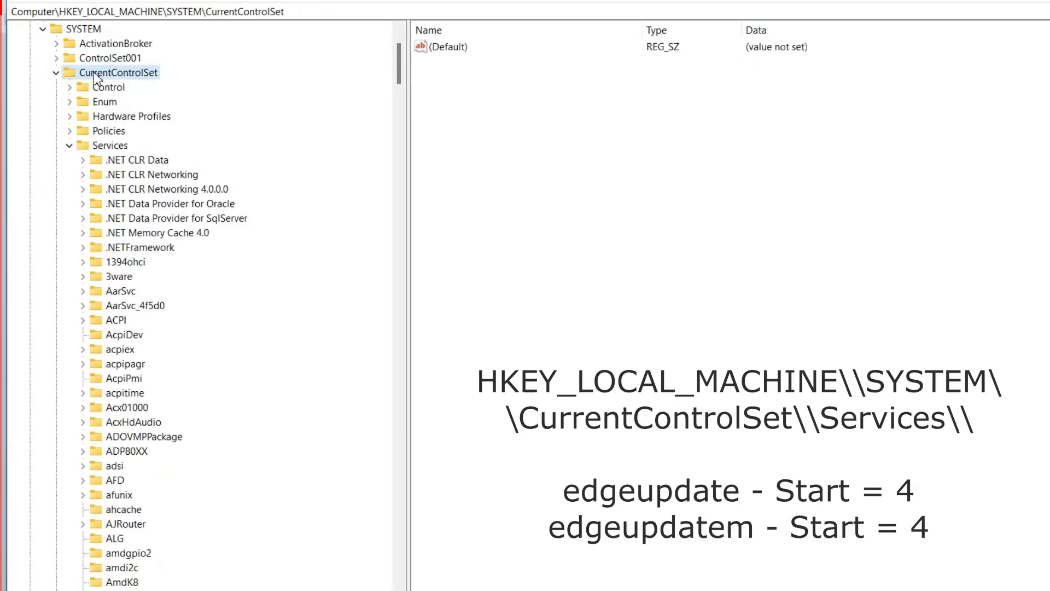
{"action": "left_click", "coordinate": [121, 147]}
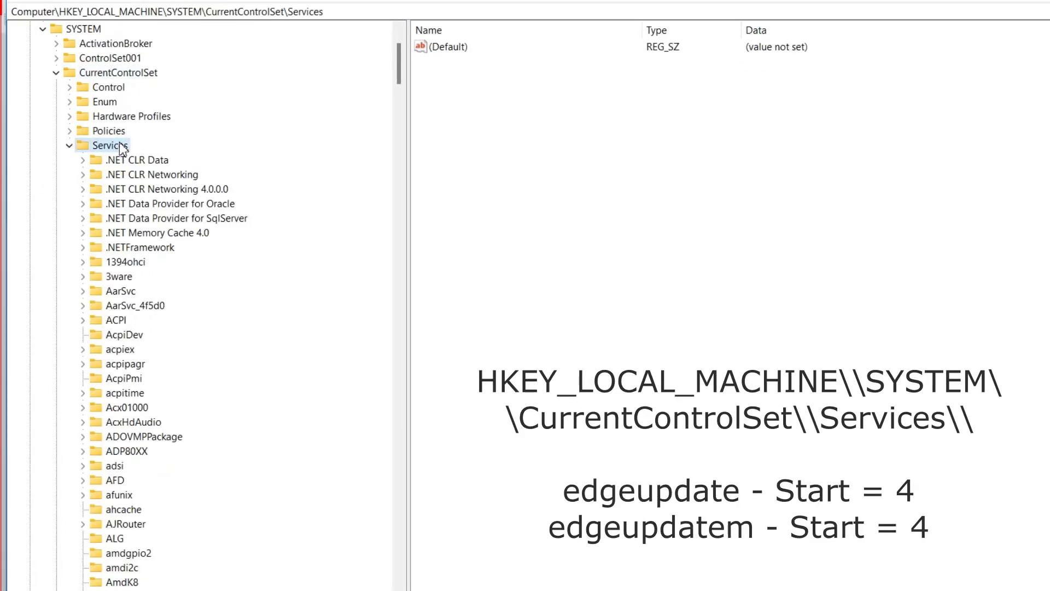
{"action": "scroll", "coordinate": [147, 399], "scroll_direction": "down", "scroll_amount": 20}
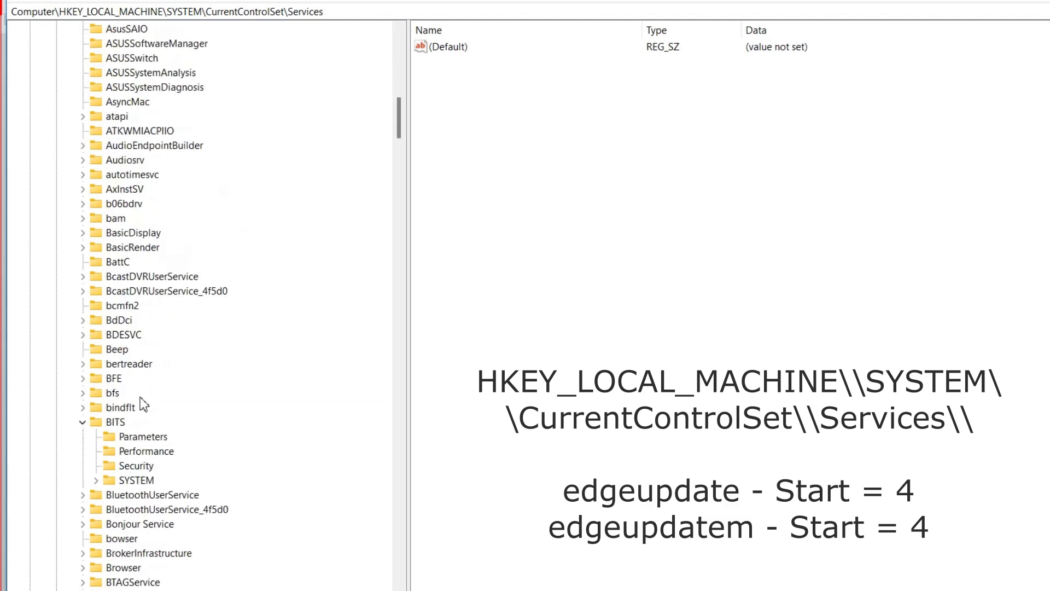
{"action": "scroll", "coordinate": [141, 404], "scroll_direction": "down", "scroll_amount": 20}
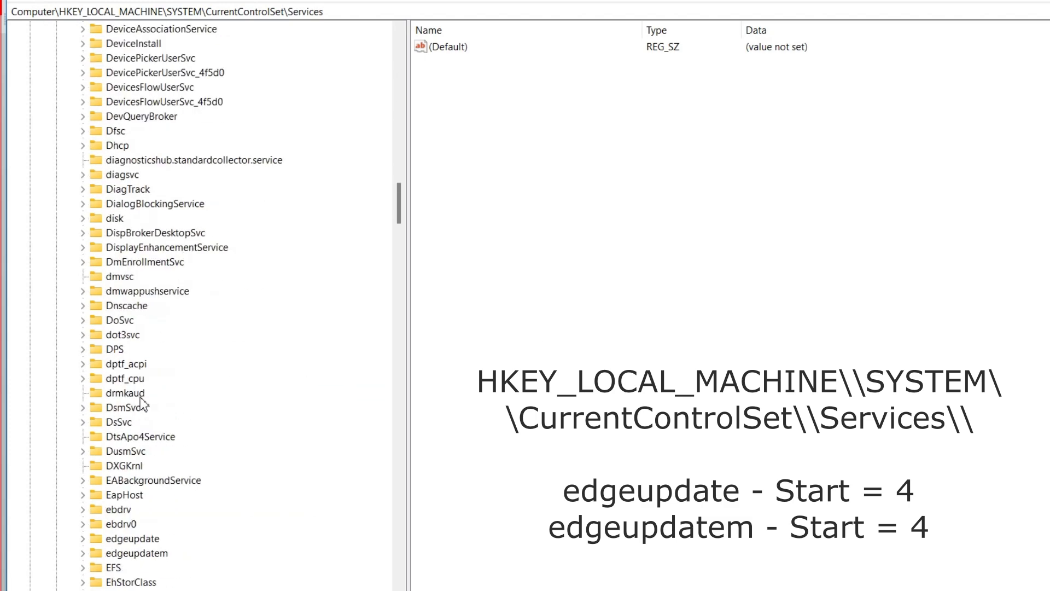
{"action": "scroll", "coordinate": [141, 404], "scroll_direction": "down", "scroll_amount": 6}
{"action": "scroll", "coordinate": [137, 307], "scroll_direction": "up", "scroll_amount": 3}
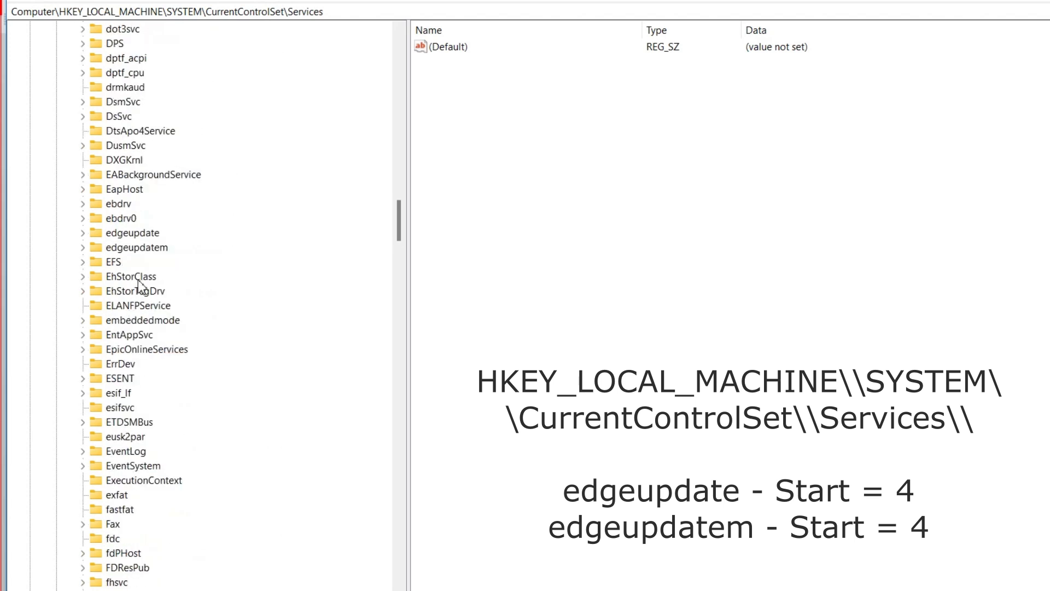
{"action": "left_click", "coordinate": [128, 234]}
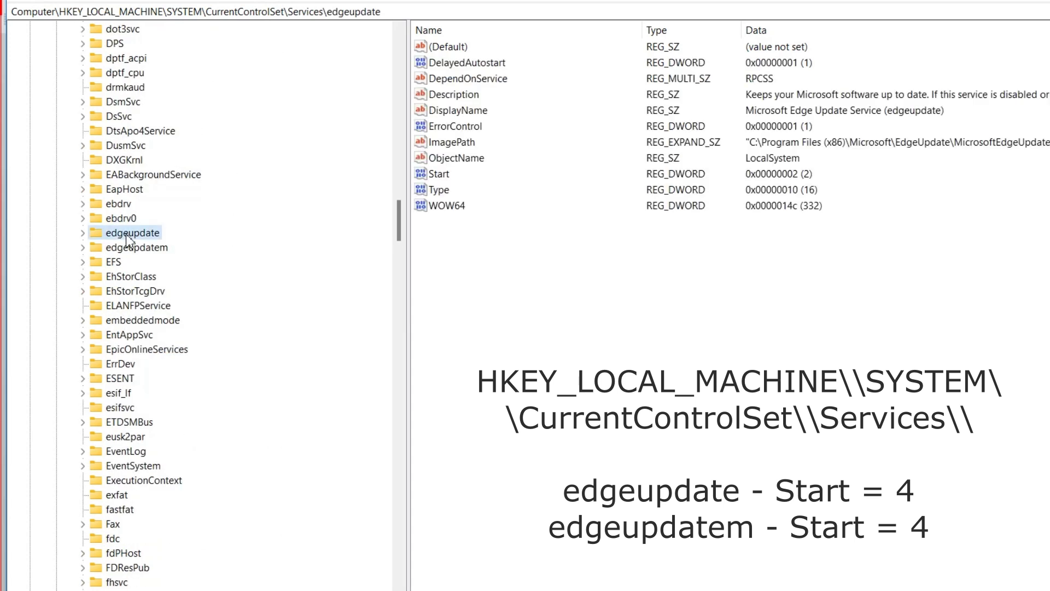
- Set edgeupdate's Start value to 4, then begin editing edgeupdatem's Start value (currently 3)
{"action": "double_click", "coordinate": [440, 174]}
{"action": "type", "text": "4"}
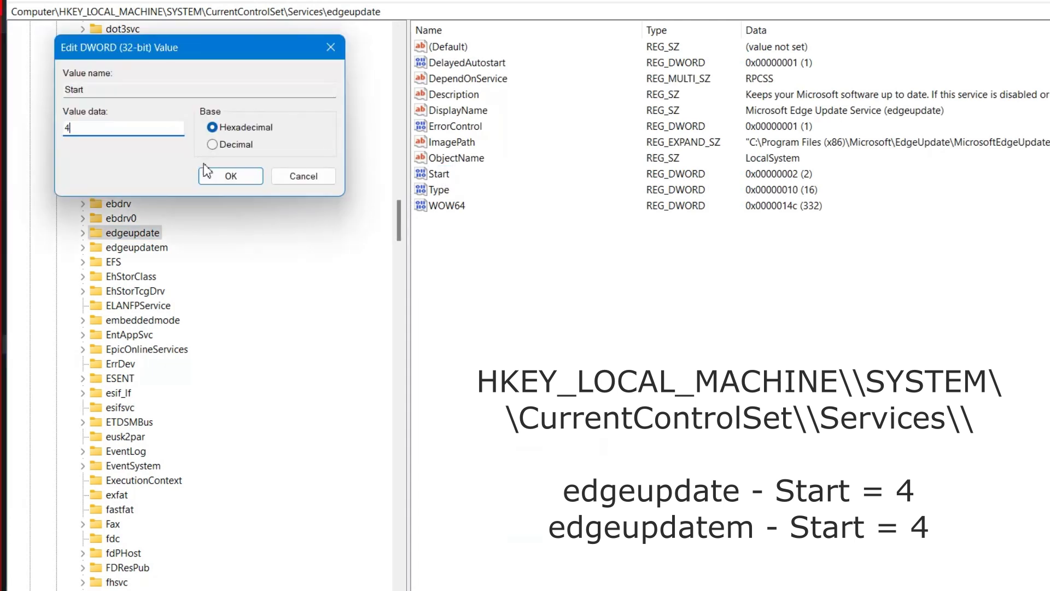
{"action": "left_click", "coordinate": [233, 176]}
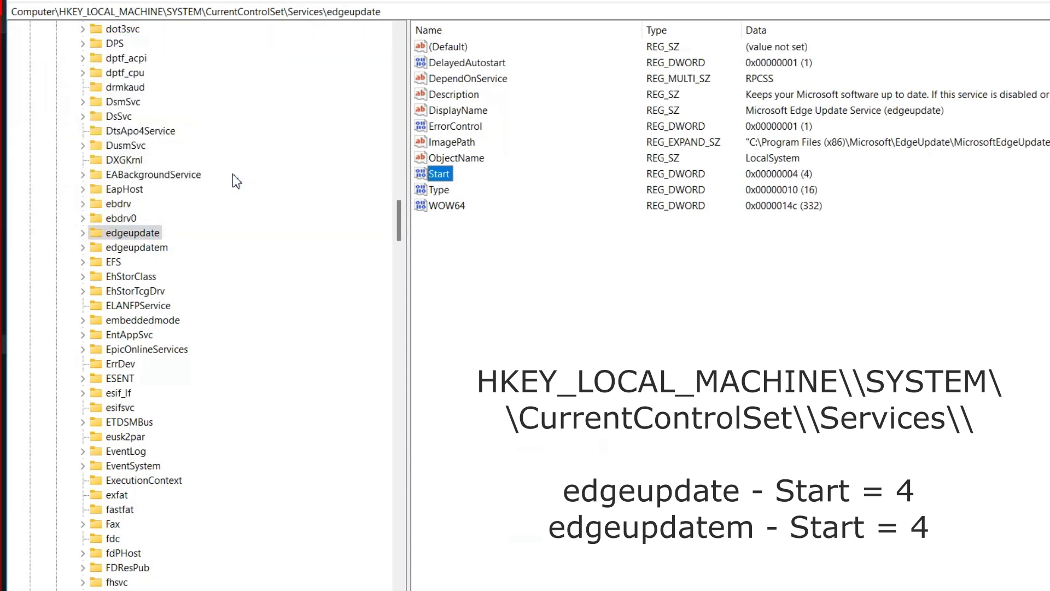
{"action": "left_click", "coordinate": [116, 248]}
{"action": "double_click", "coordinate": [435, 175]}
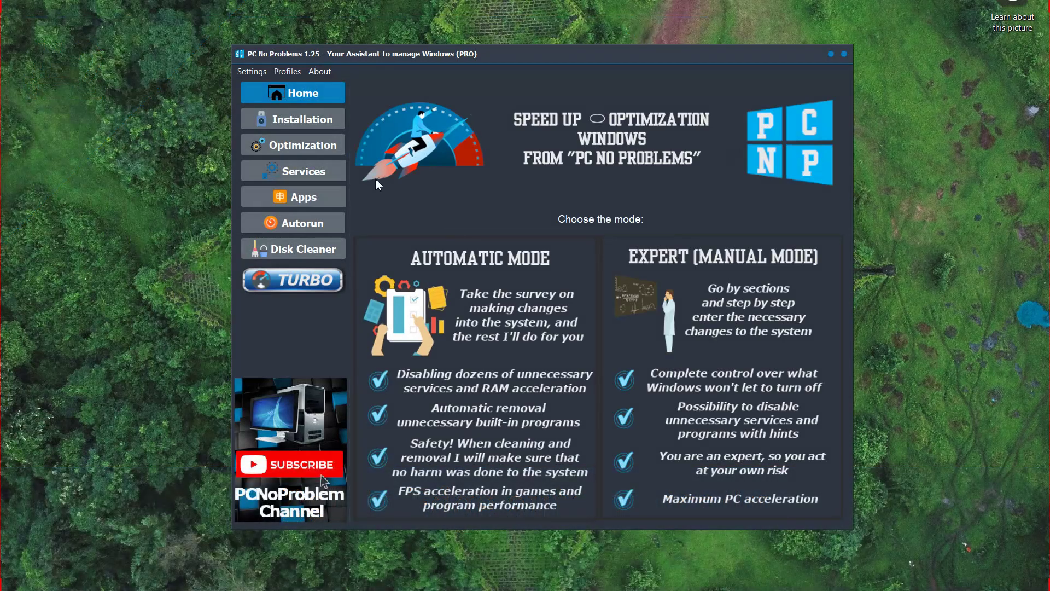
- On the Services page, remove the Edge browser with confirmation, then browse the service tabs
{"action": "left_click", "coordinate": [291, 170]}
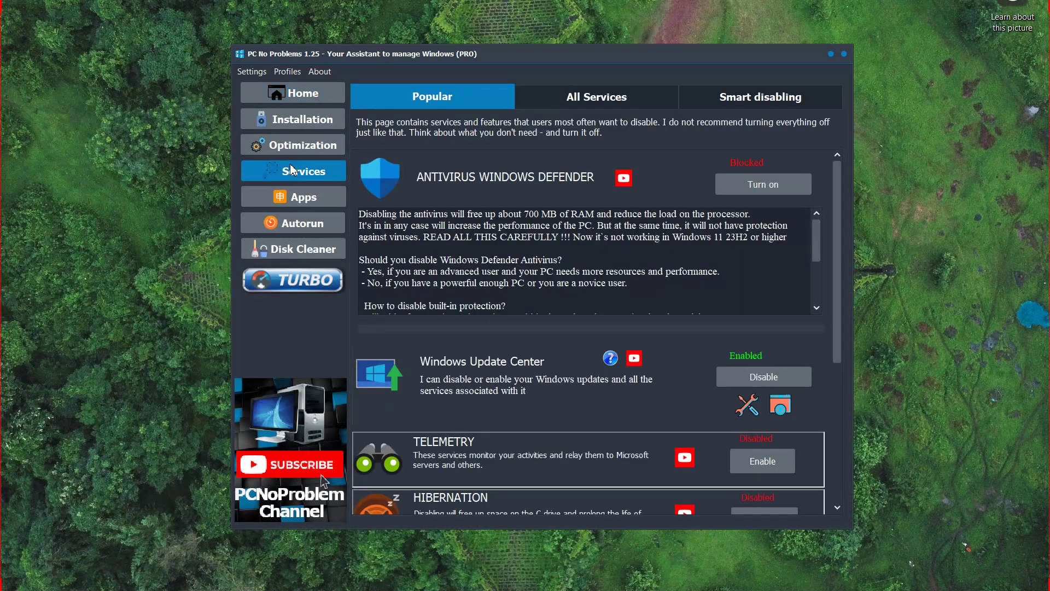
{"action": "scroll", "coordinate": [642, 434], "scroll_direction": "down", "scroll_amount": 5}
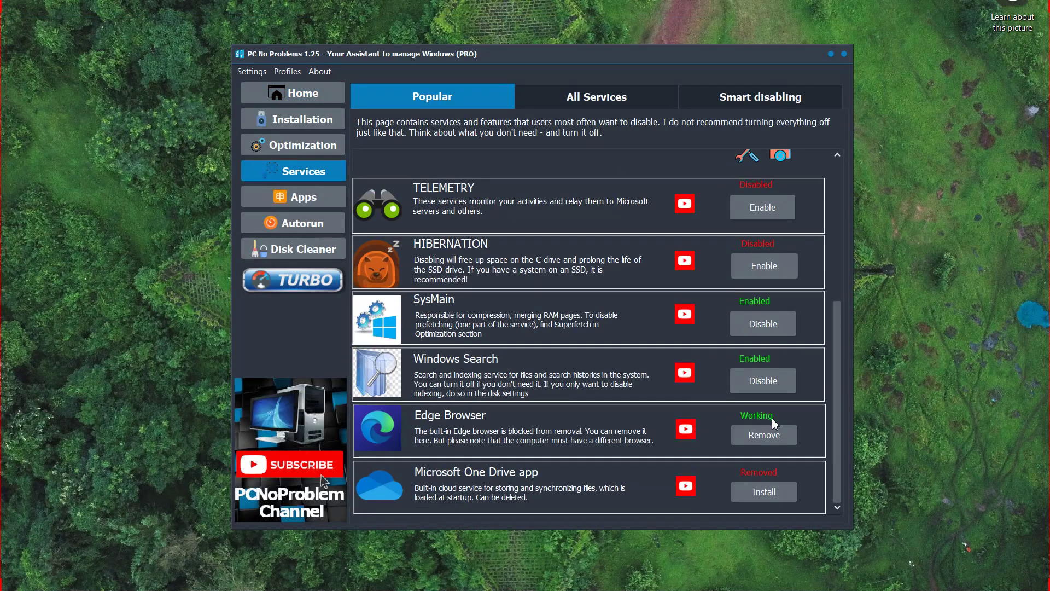
{"action": "left_click", "coordinate": [760, 440]}
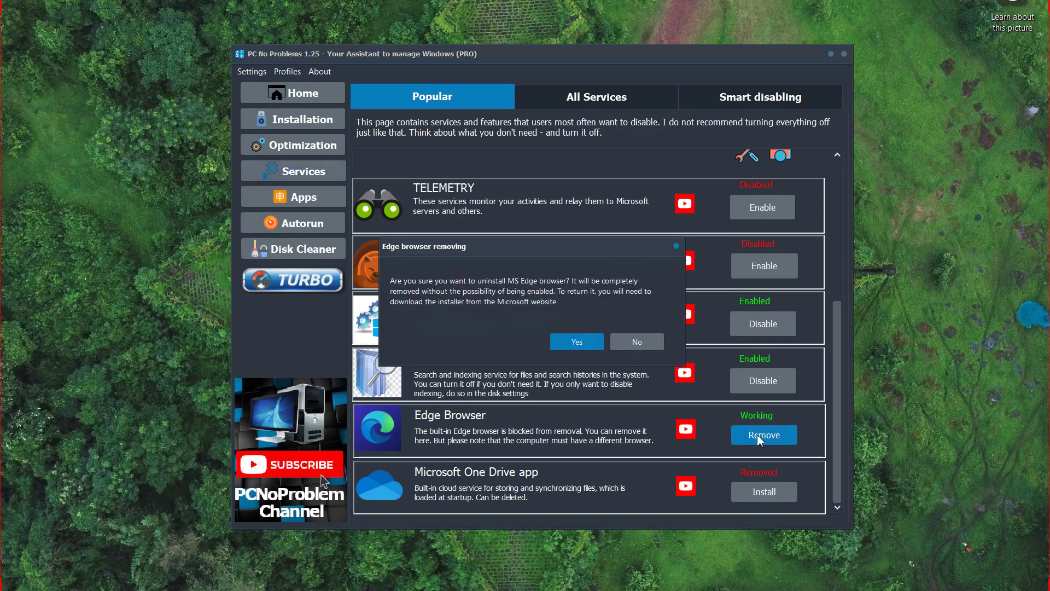
{"action": "left_click", "coordinate": [576, 341]}
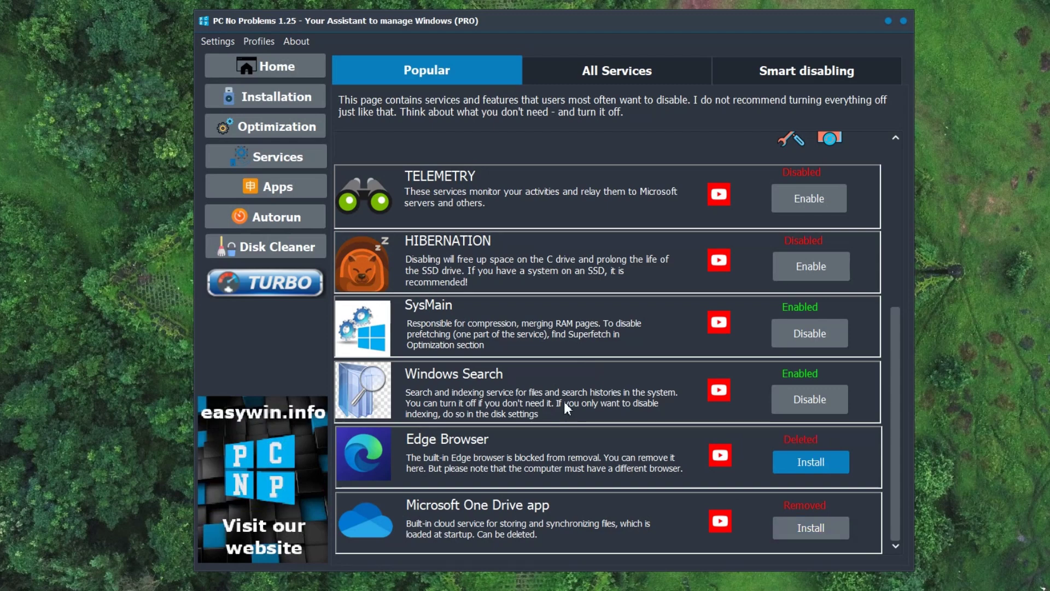
{"action": "scroll", "coordinate": [563, 401], "scroll_direction": "up", "scroll_amount": 5}
{"action": "left_click", "coordinate": [646, 72]}
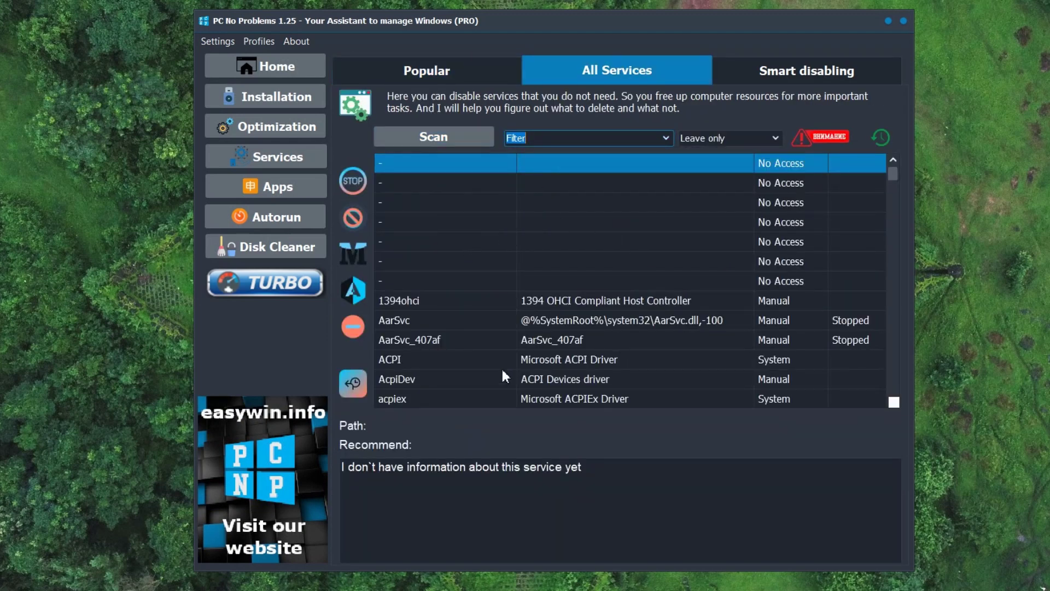
{"action": "left_click", "coordinate": [799, 73]}
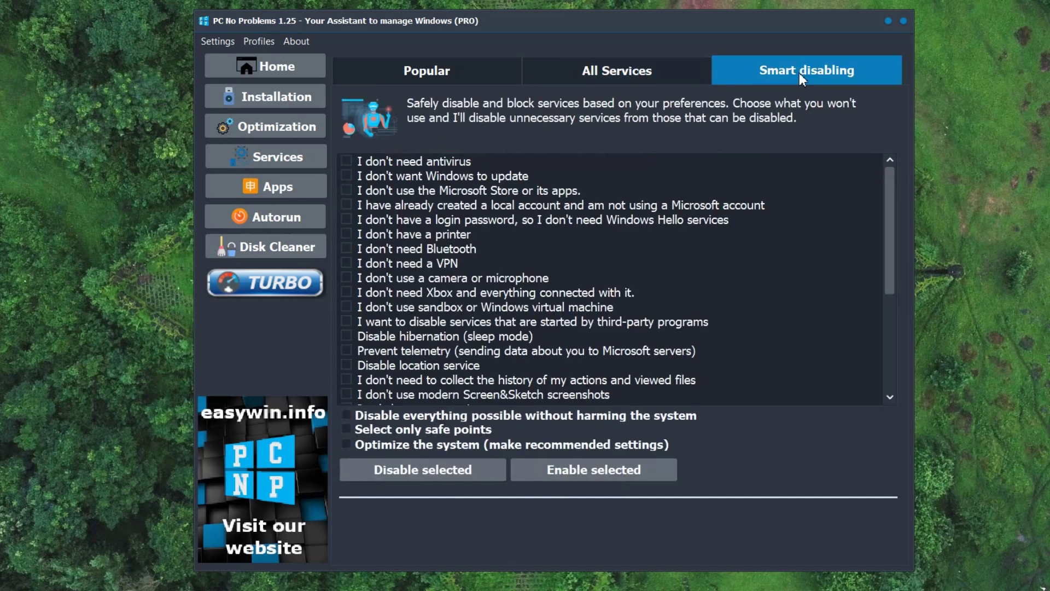
- View Microsoft.CredDialogHost among built-in apps, then show All Services with a service's description
{"action": "left_click", "coordinate": [314, 186]}
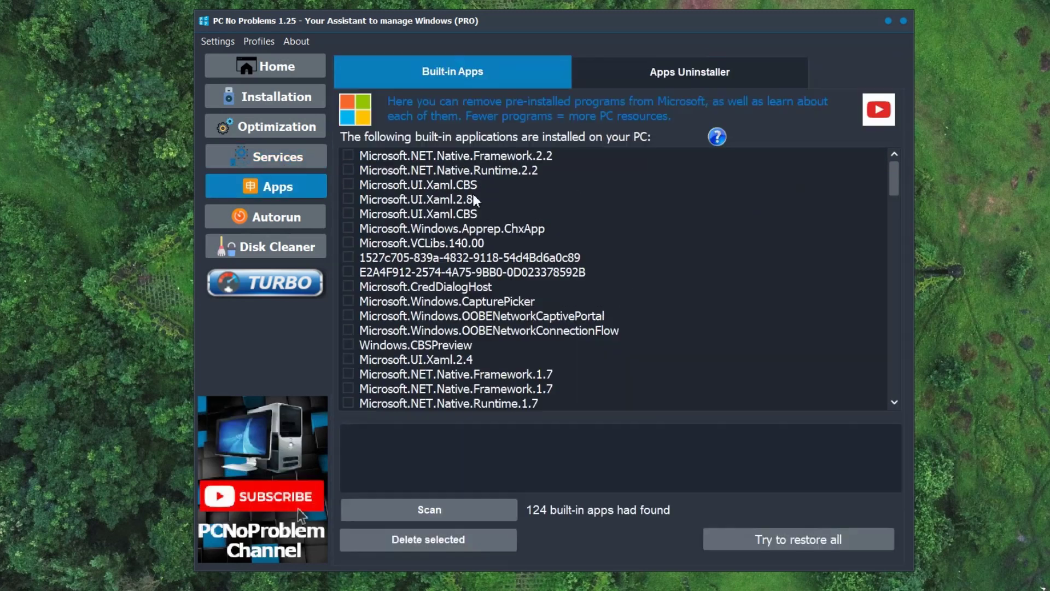
{"action": "left_click", "coordinate": [461, 228]}
{"action": "left_click", "coordinate": [478, 290]}
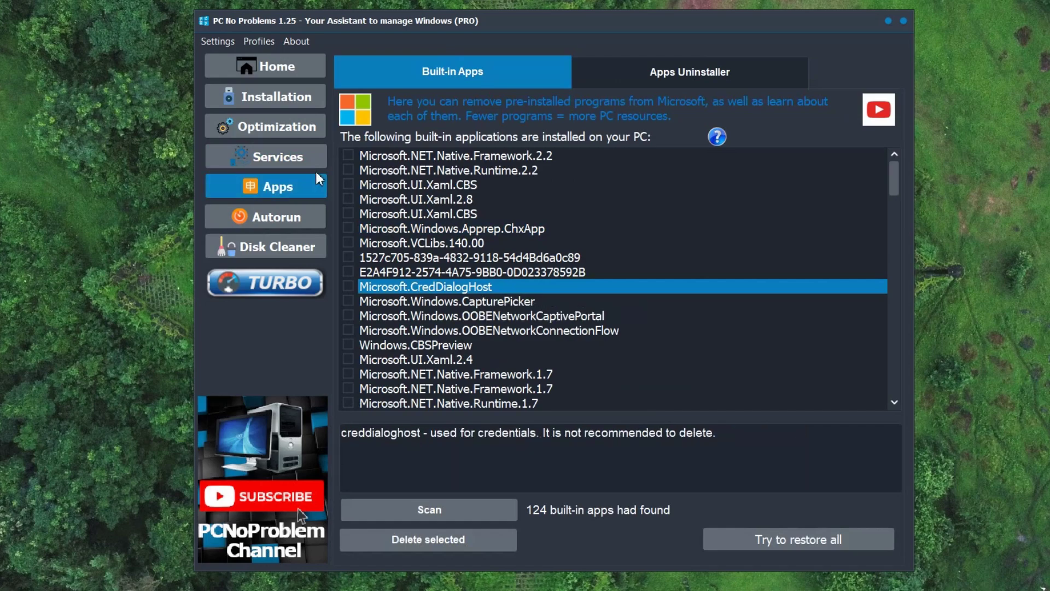
{"action": "left_click", "coordinate": [301, 163]}
{"action": "left_click", "coordinate": [595, 73]}
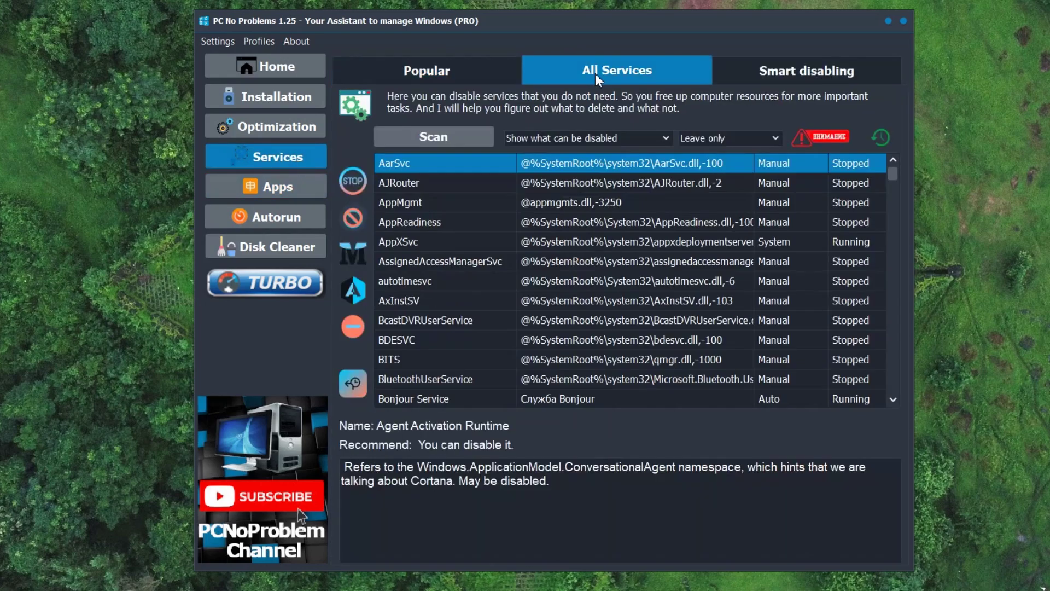
{"action": "left_click", "coordinate": [584, 256]}
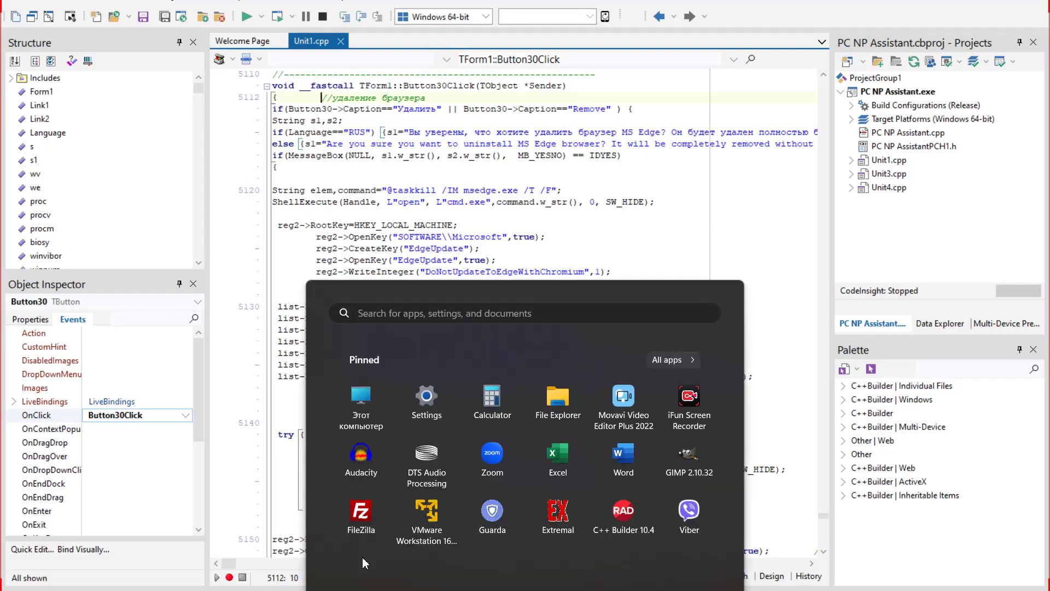
{"action": "type", "text": "сьв"}
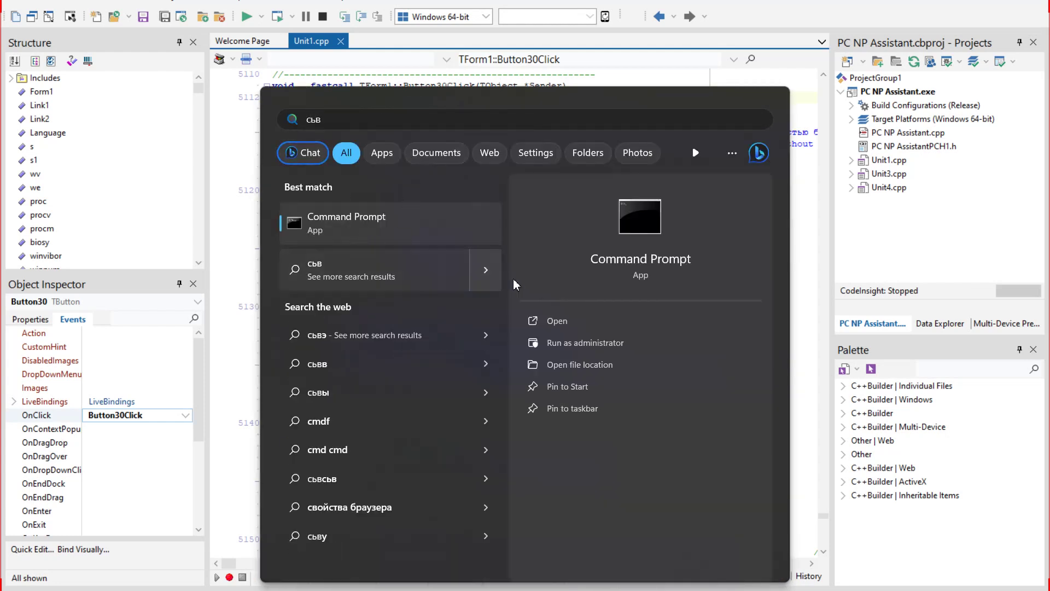
{"action": "left_click", "coordinate": [539, 341]}
{"action": "type", "text": "@taskkill /IM msedge.exe /T /F"}
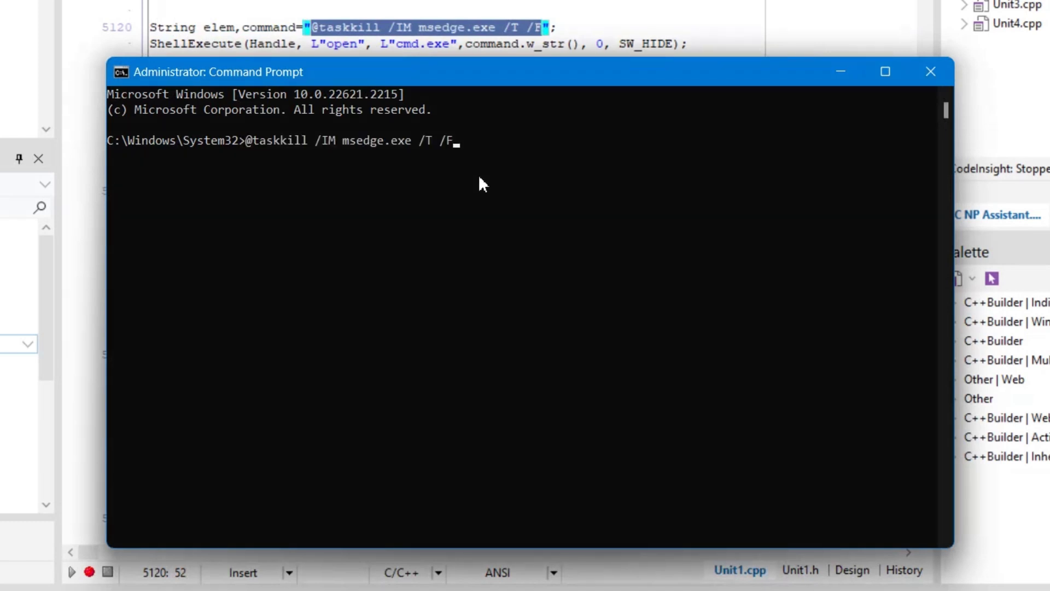
{"action": "key", "text": "Return"}
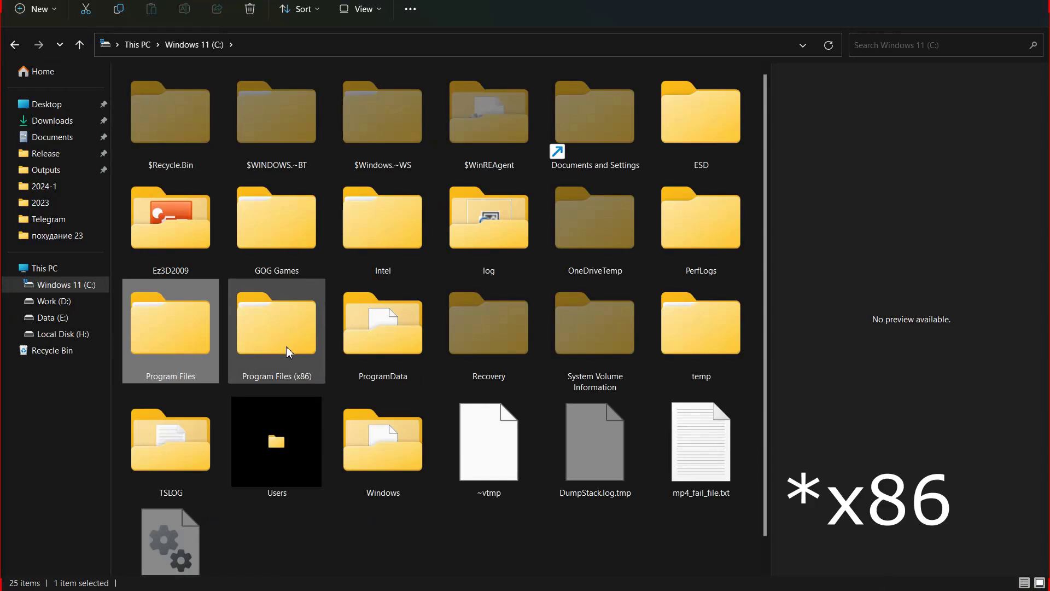
- Delete the Edge, EdgeCore and EdgeUpdate folders in Program Files (x86)\Microsoft with admin permission
{"action": "double_click", "coordinate": [287, 346]}
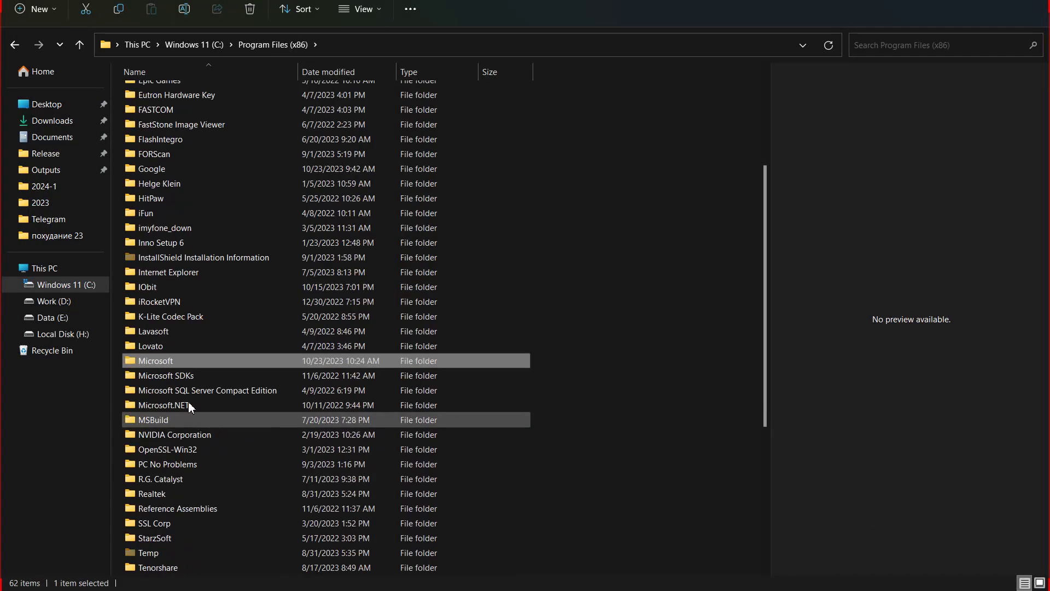
{"action": "double_click", "coordinate": [157, 363]}
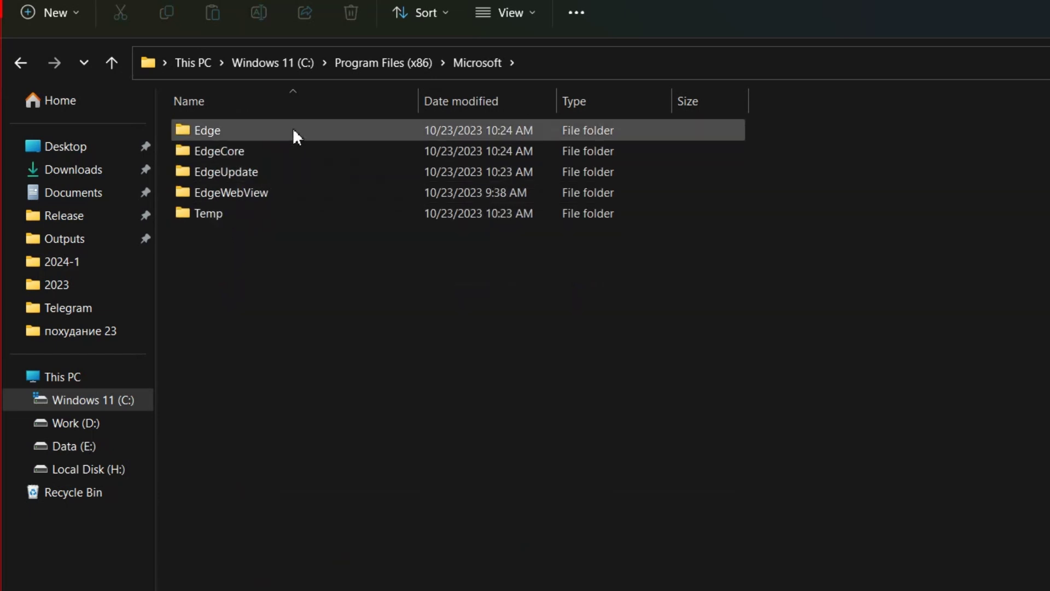
{"action": "left_click_drag", "start_coordinate": [293, 127], "coordinate": [189, 172]}
{"action": "key", "text": "Delete"}
{"action": "left_click", "coordinate": [690, 348]}
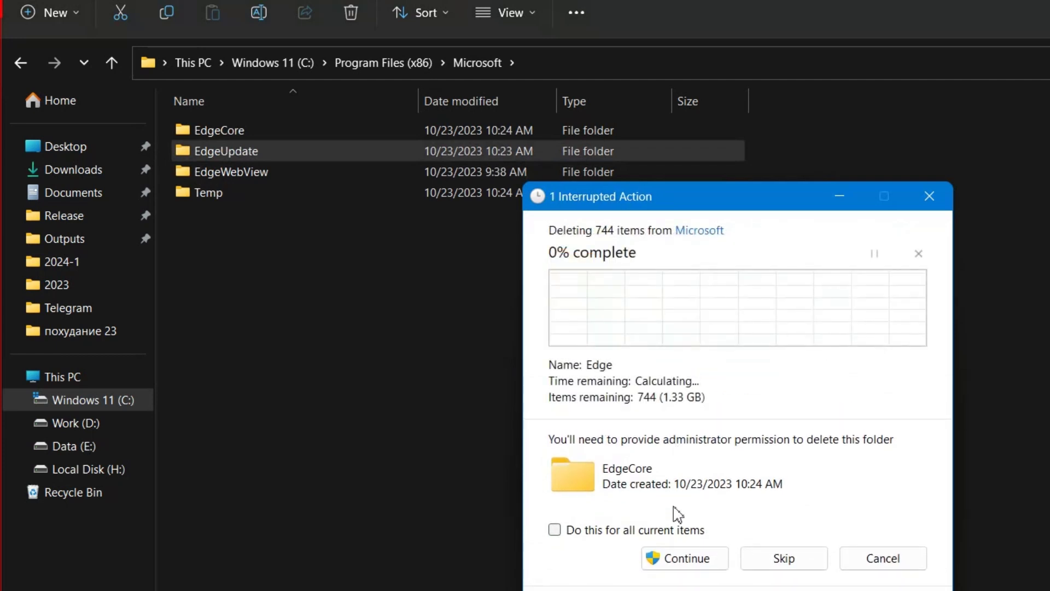
{"action": "left_click", "coordinate": [687, 570]}
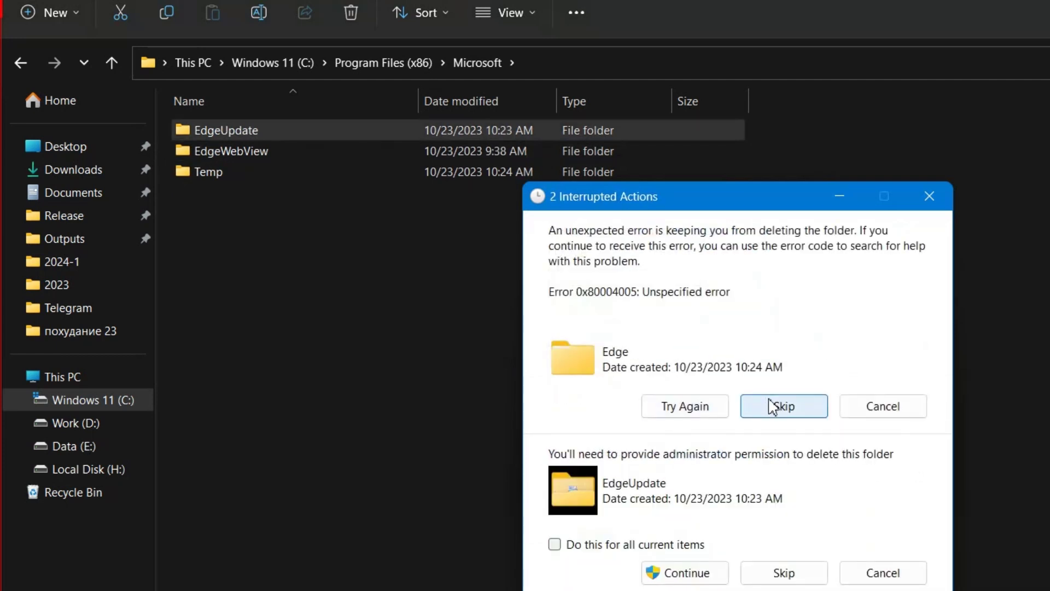
{"action": "left_click", "coordinate": [650, 571]}
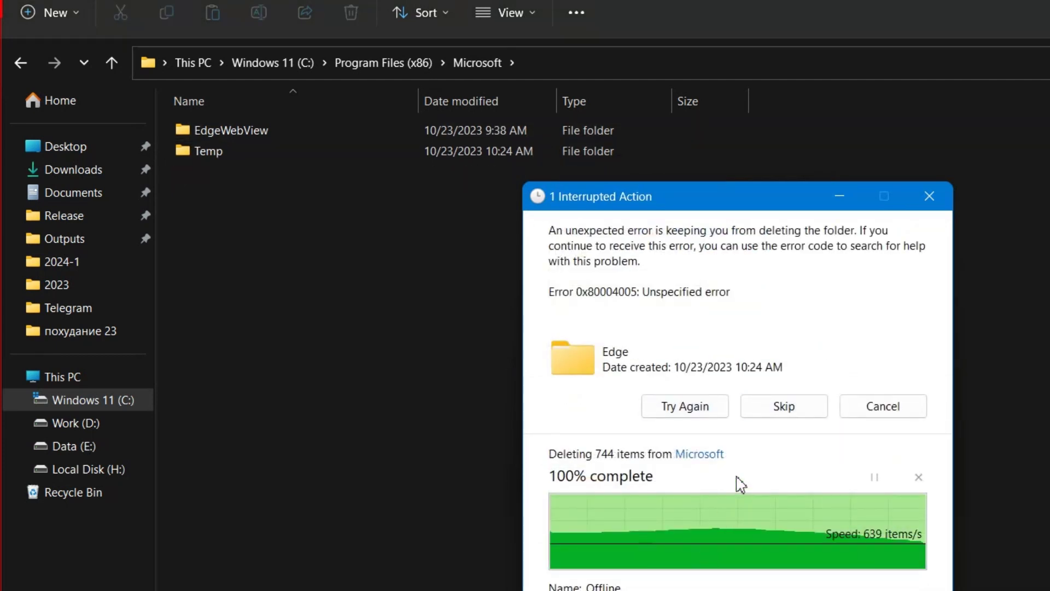
{"action": "left_click", "coordinate": [784, 406]}
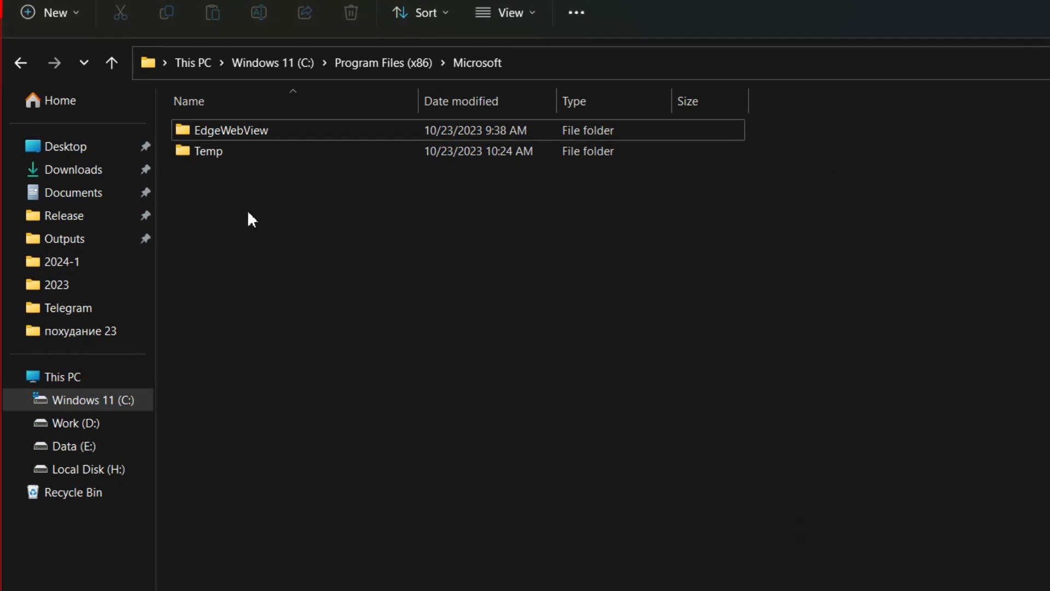
- Permanently delete the EdgeUpdate folder in ProgramData\Microsoft
{"action": "left_click", "coordinate": [109, 63]}
{"action": "left_click", "coordinate": [112, 63]}
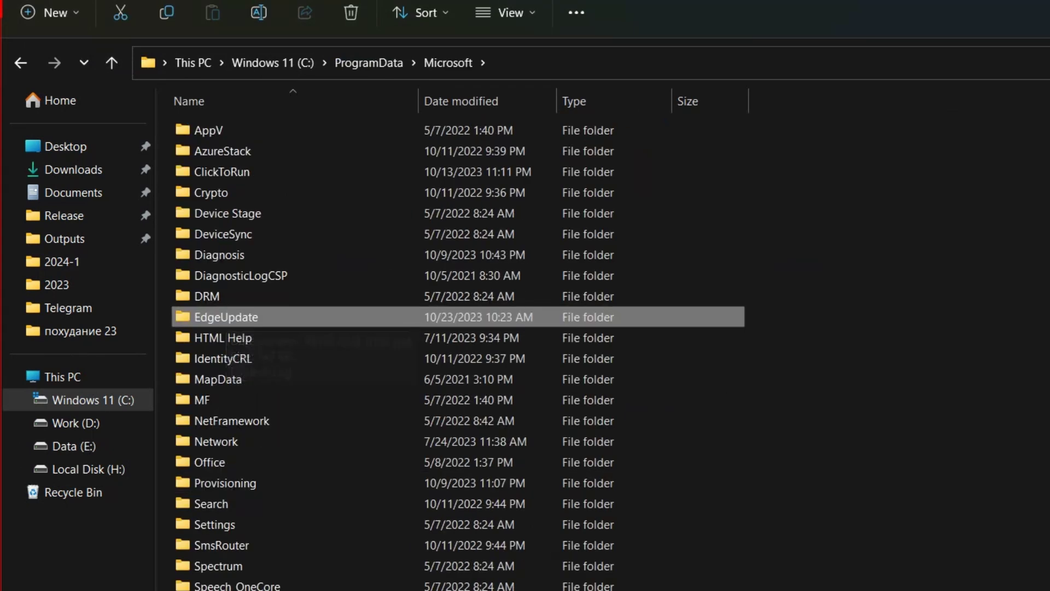
{"action": "key", "text": "shift+Delete"}
{"action": "key", "text": "Return"}
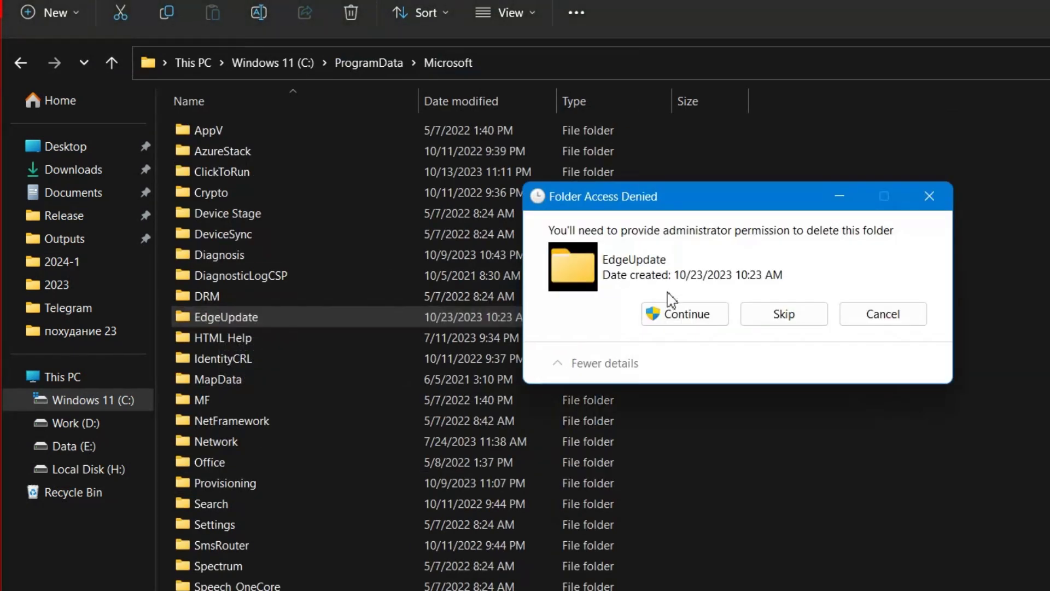
{"action": "left_click", "coordinate": [728, 324]}
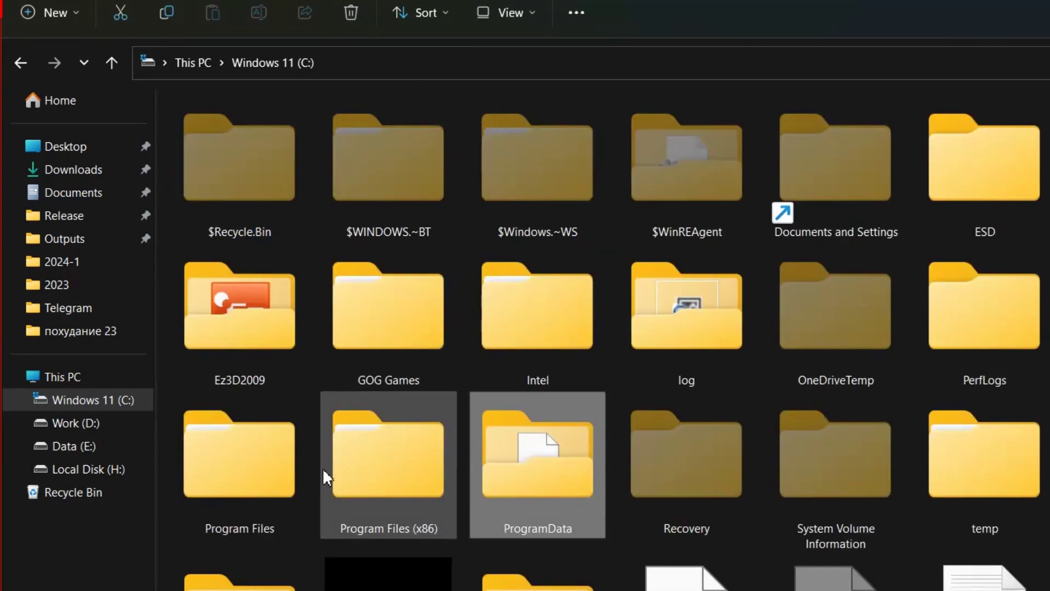
- Delete the user's Edge folder under AppData\Local\Microsoft
{"action": "double_click", "coordinate": [385, 572]}
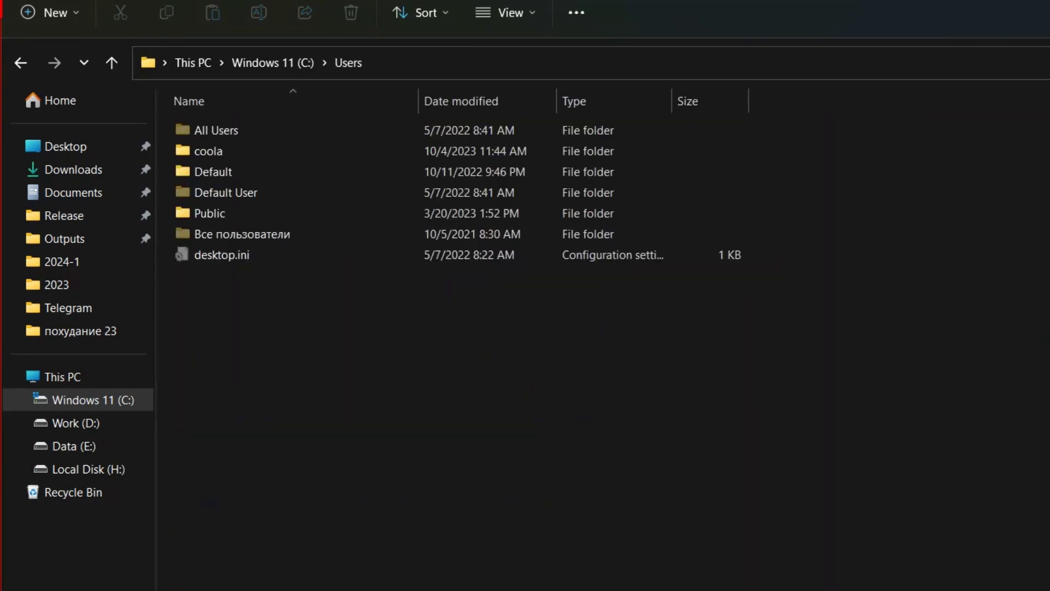
{"action": "double_click", "coordinate": [234, 152]}
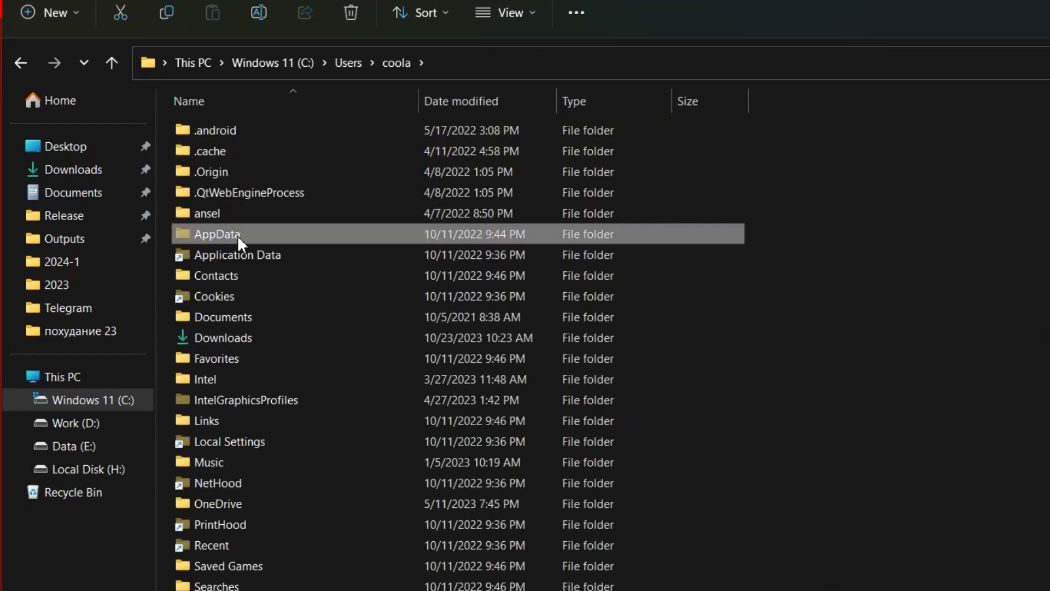
{"action": "double_click", "coordinate": [237, 235]}
{"action": "double_click", "coordinate": [226, 129]}
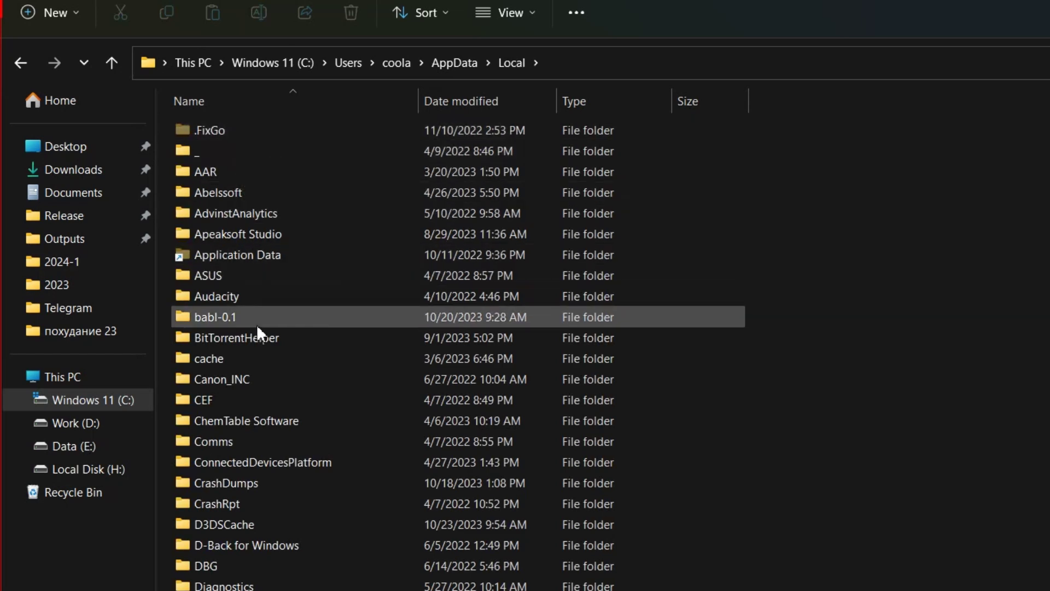
{"action": "scroll", "coordinate": [241, 521], "scroll_direction": "down", "scroll_amount": 10}
{"action": "double_click", "coordinate": [247, 465]}
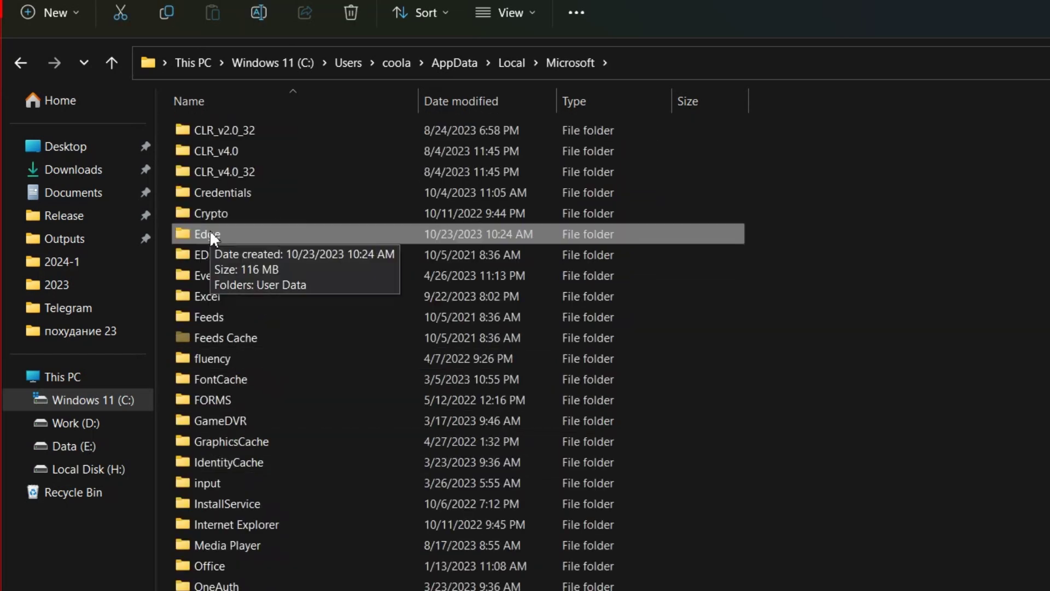
{"action": "key", "text": "Delete"}
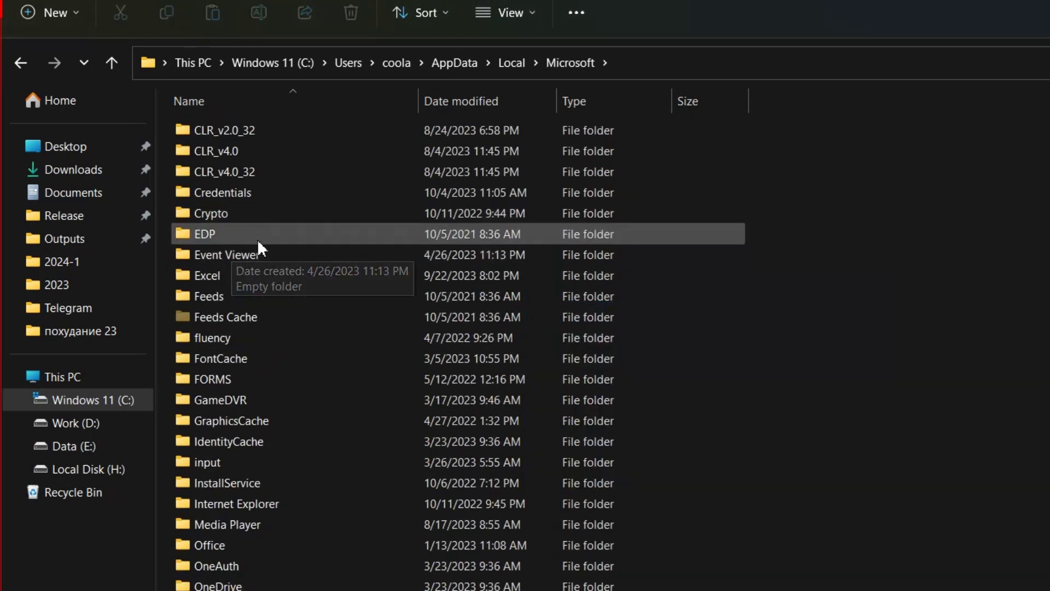
- Remove the broken Microsoft Edge shortcut from the Start menu
{"action": "key", "text": "super"}
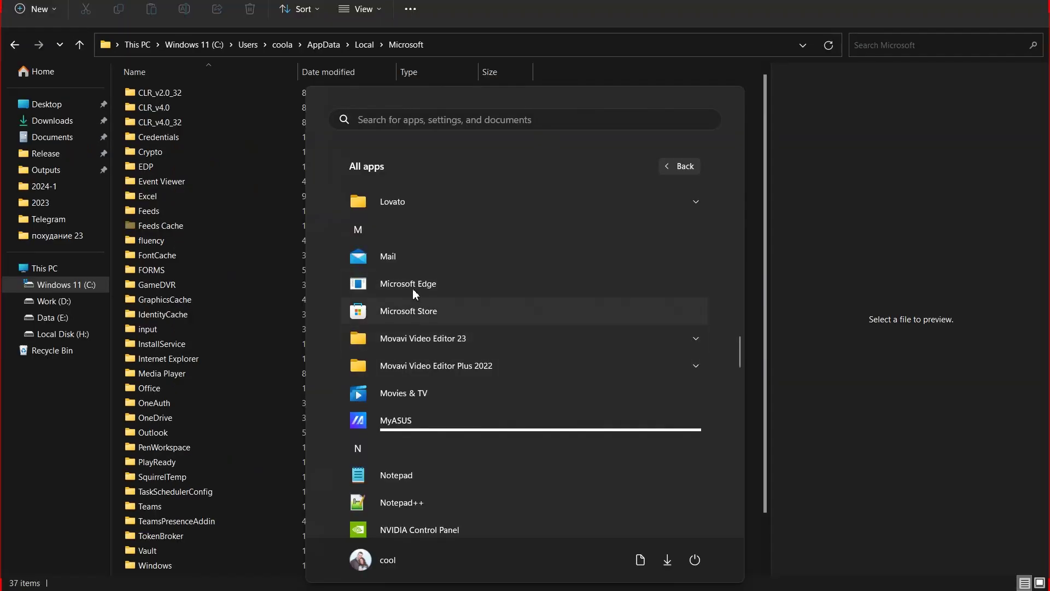
{"action": "left_click", "coordinate": [413, 283]}
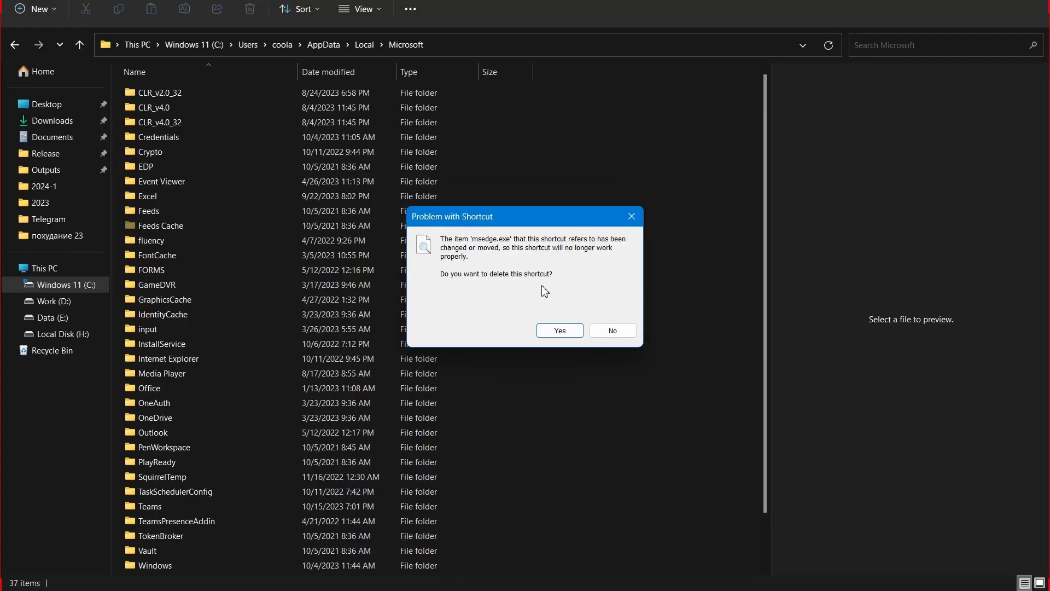
{"action": "left_click", "coordinate": [560, 330]}
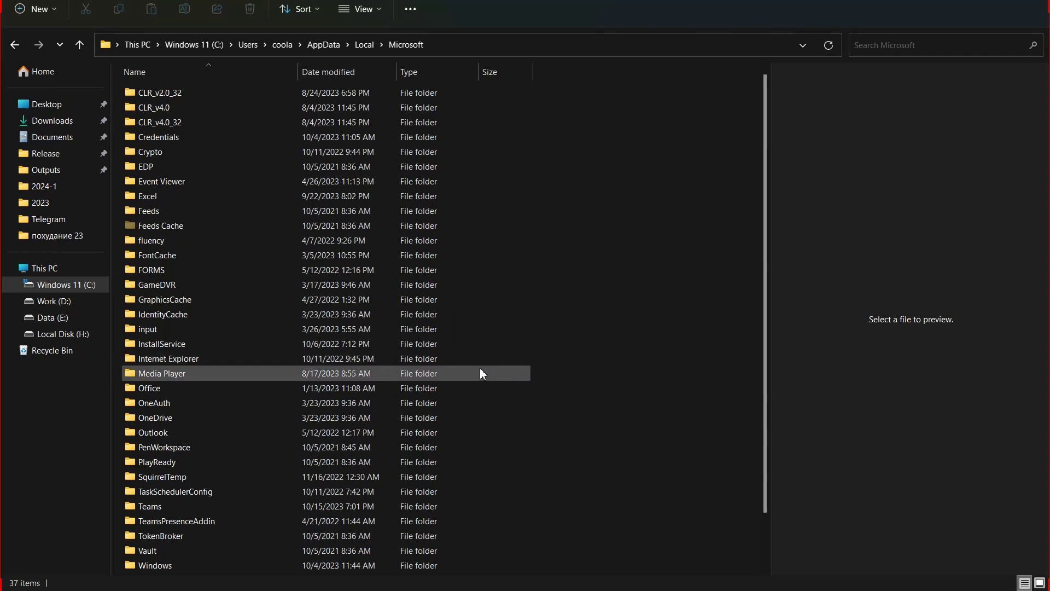
{"action": "mouse_move", "coordinate": [598, 583]}
{"action": "left_click", "coordinate": [602, 536]}
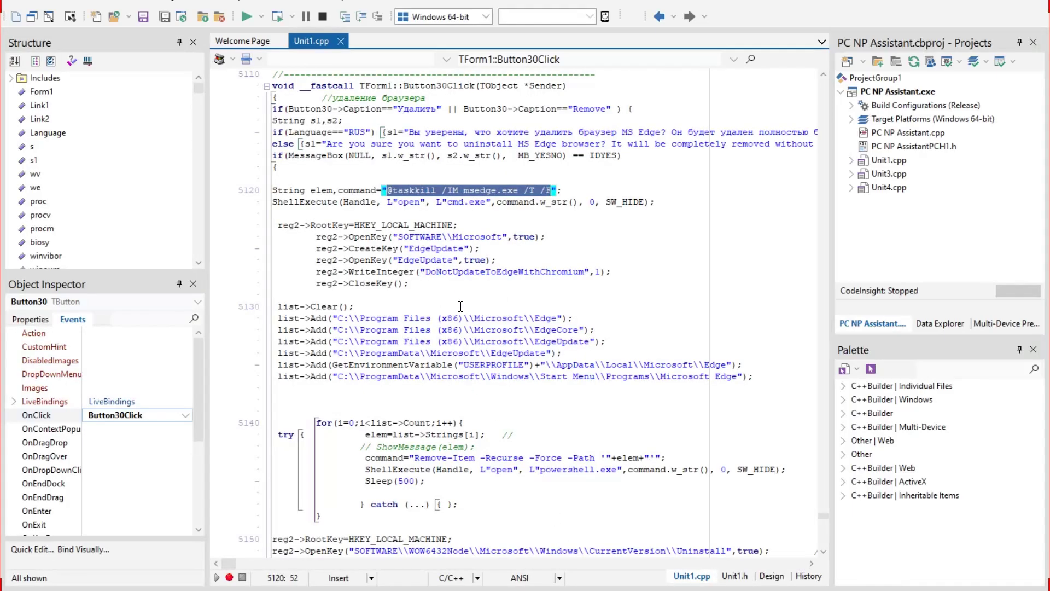
{"action": "key", "text": "super"}
{"action": "type", "text": "rege"}
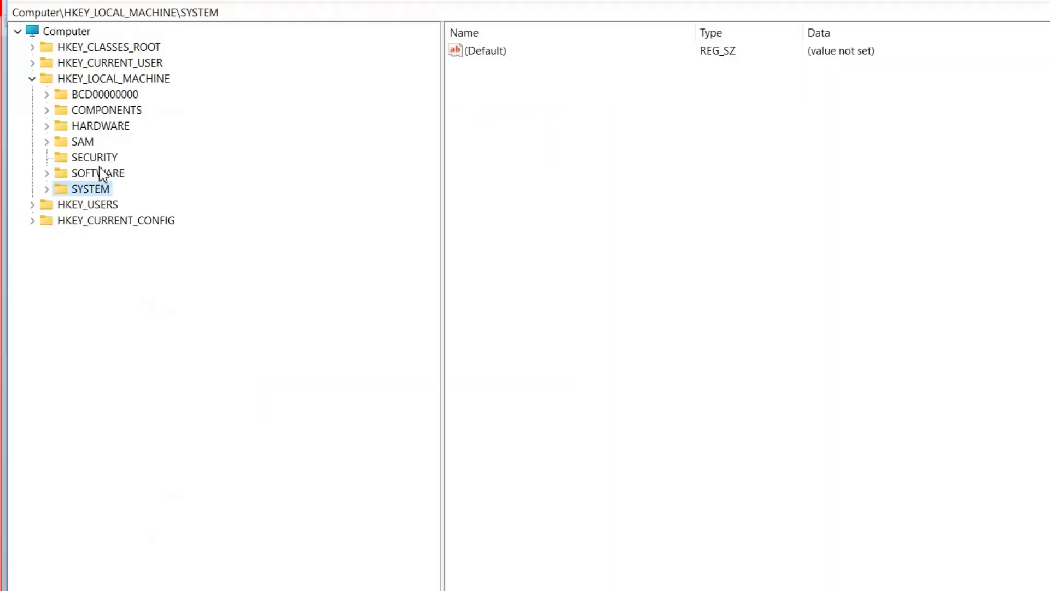
- Create a new key named EdgeUpdate under HKLM\SOFTWARE\Microsoft
{"action": "double_click", "coordinate": [100, 170]}
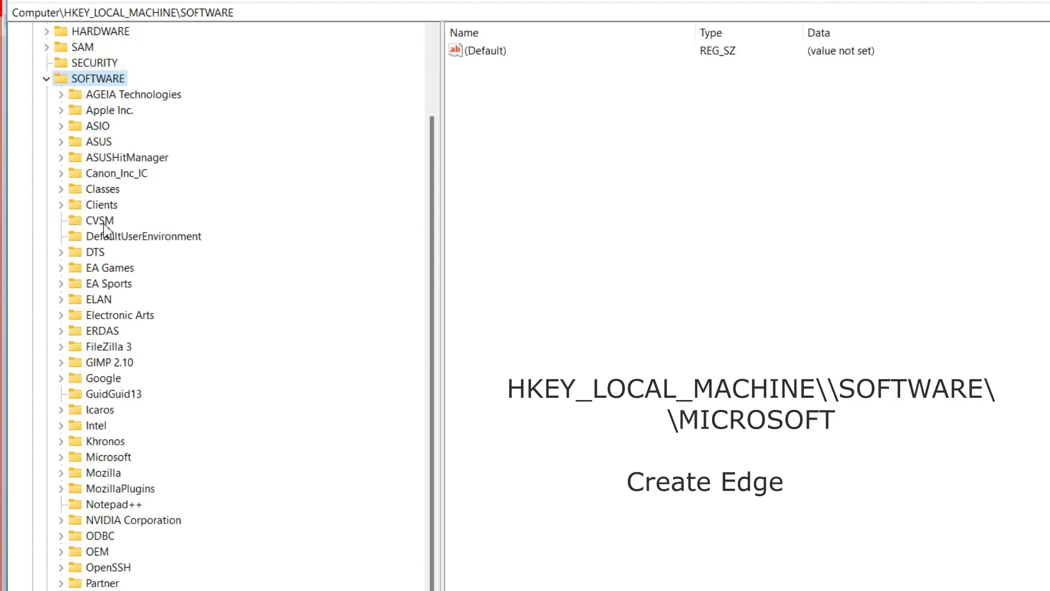
{"action": "double_click", "coordinate": [109, 457]}
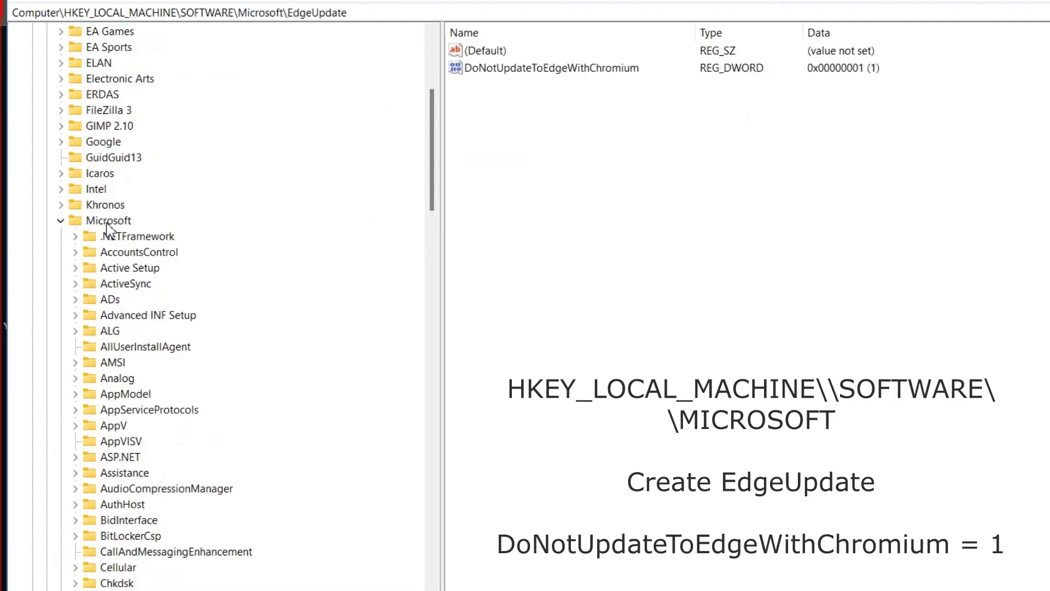
{"action": "right_click", "coordinate": [108, 221]}
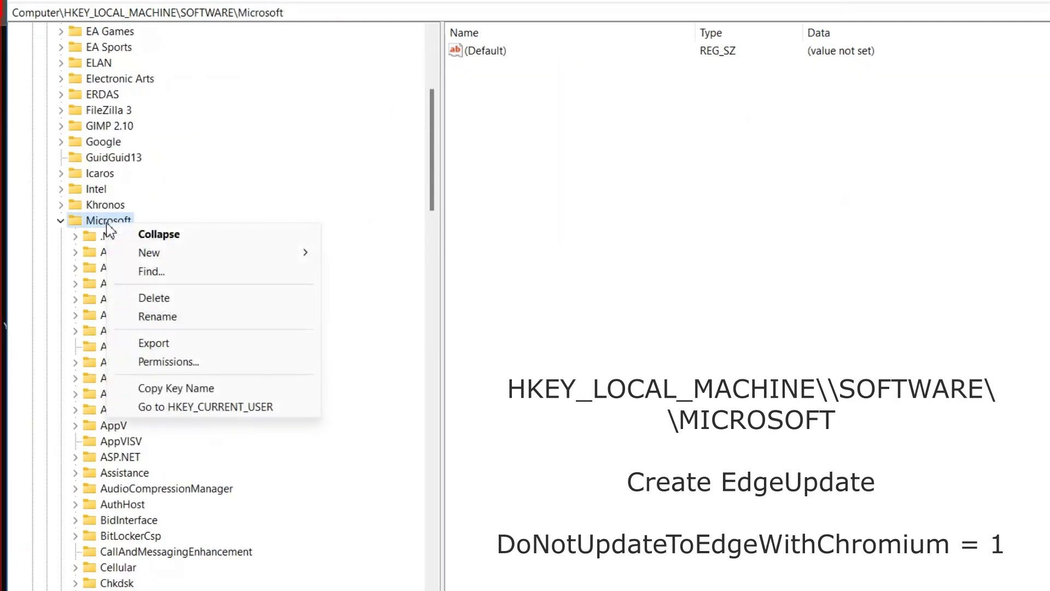
{"action": "left_click", "coordinate": [181, 253]}
{"action": "left_click", "coordinate": [354, 262]}
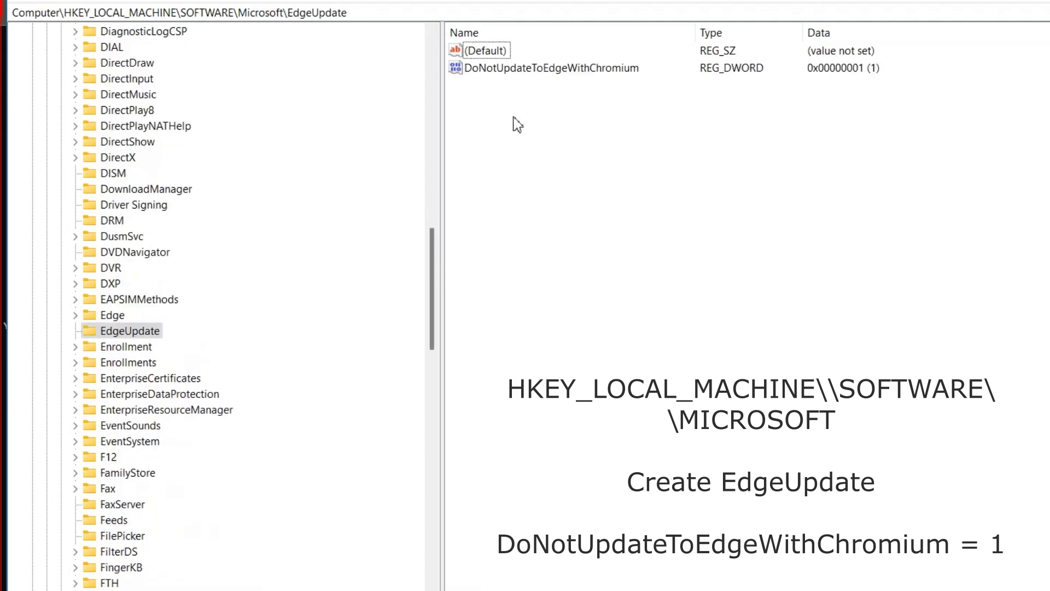
- Add a DWORD (32-bit) value DoNotUpdateToEdgeWithChromium to EdgeUpdate with data 1
{"action": "right_click", "coordinate": [514, 120]}
{"action": "mouse_move", "coordinate": [534, 132]}
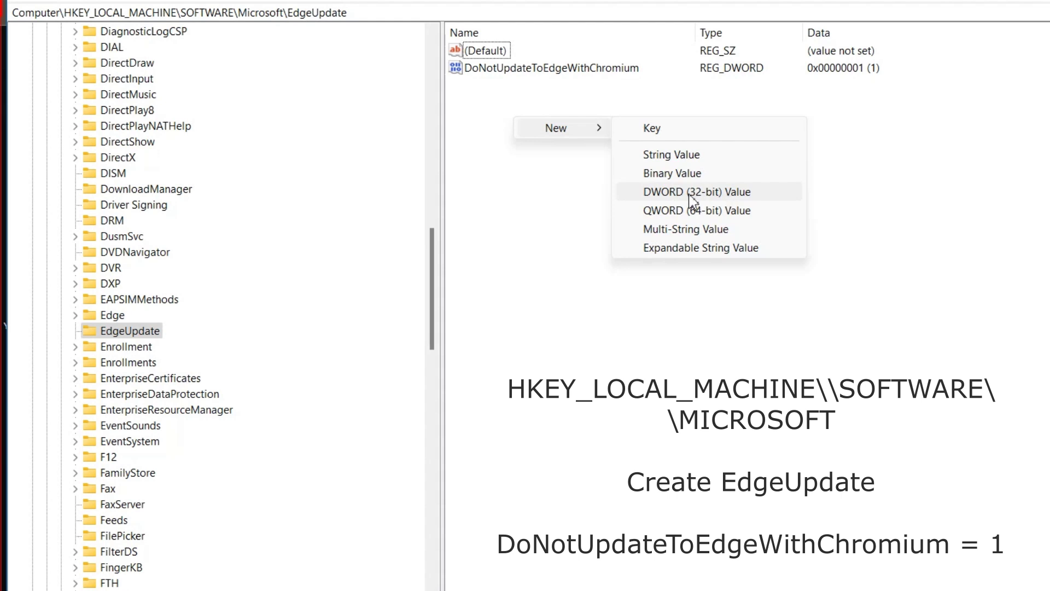
{"action": "left_click", "coordinate": [523, 71]}
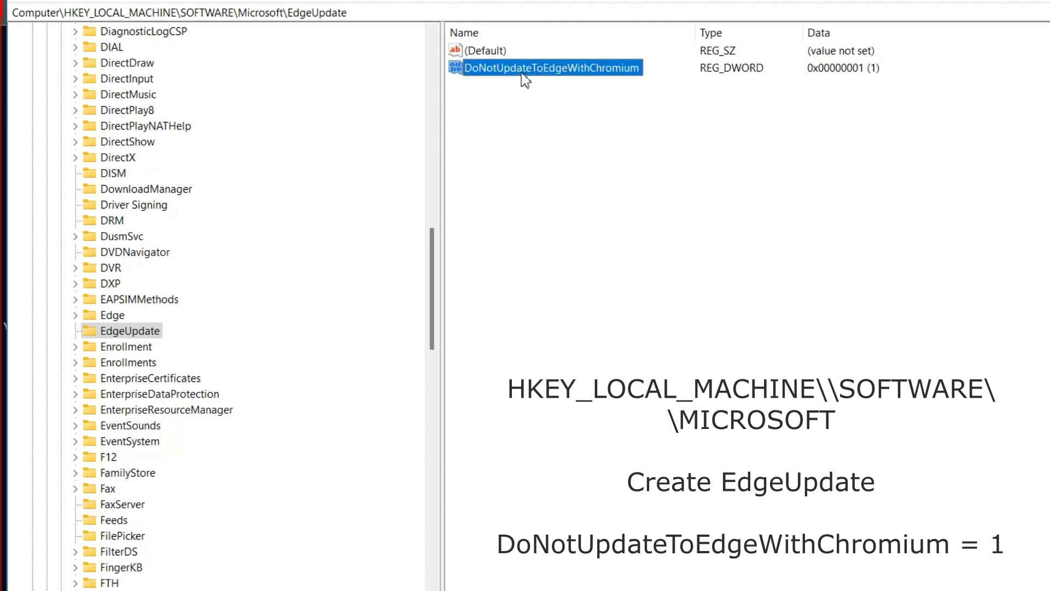
{"action": "double_click", "coordinate": [613, 69]}
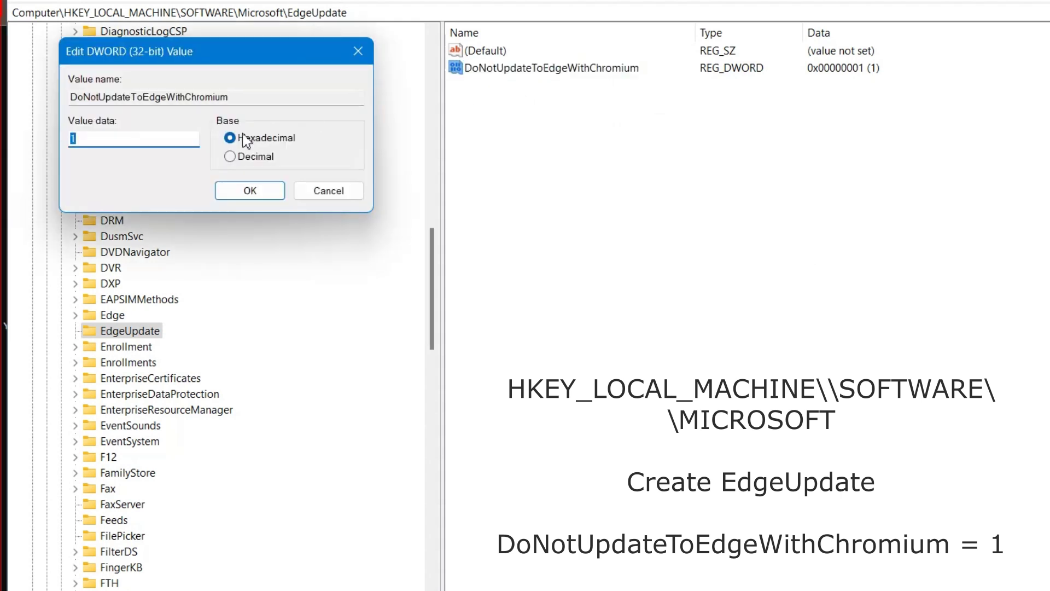
{"action": "left_click", "coordinate": [244, 190]}
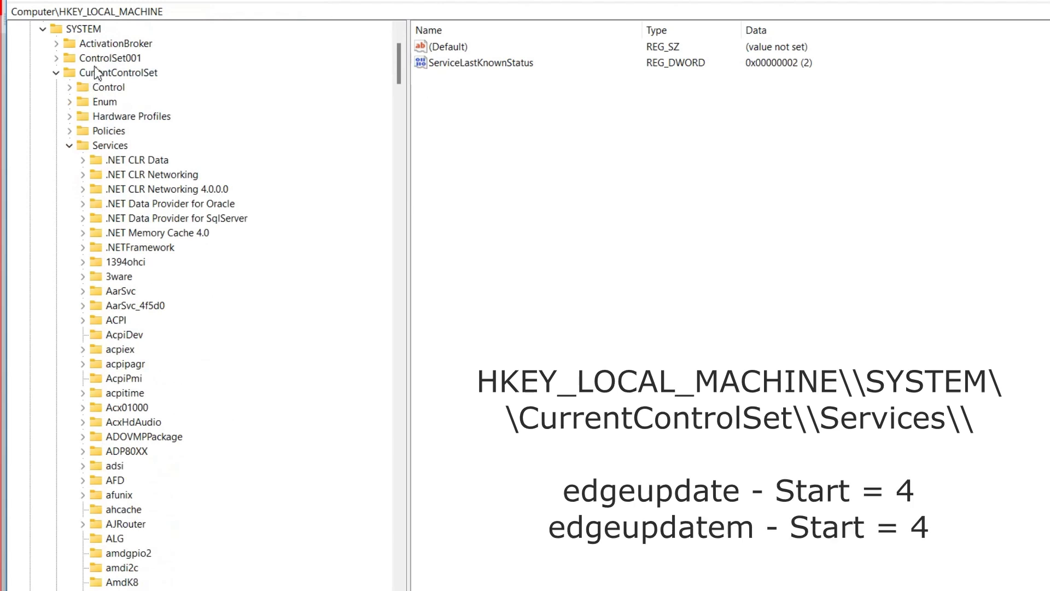
- Under SYSTEM\CurrentControlSet\Services, set the edgeupdate service's Start value to 4
{"action": "left_click", "coordinate": [94, 73]}
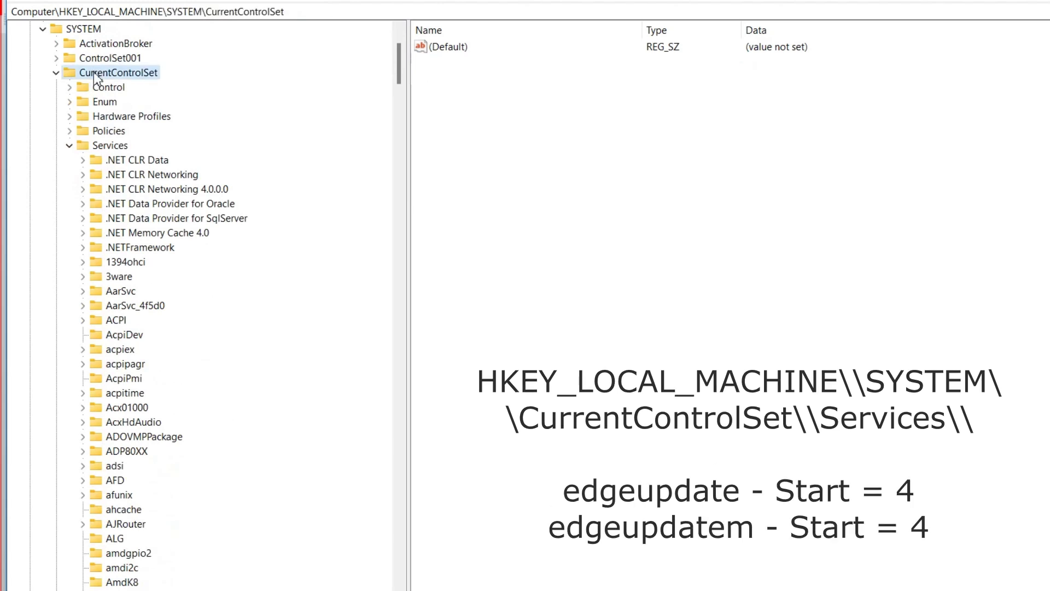
{"action": "left_click", "coordinate": [121, 146]}
{"action": "scroll", "coordinate": [146, 402], "scroll_direction": "down", "scroll_amount": 20}
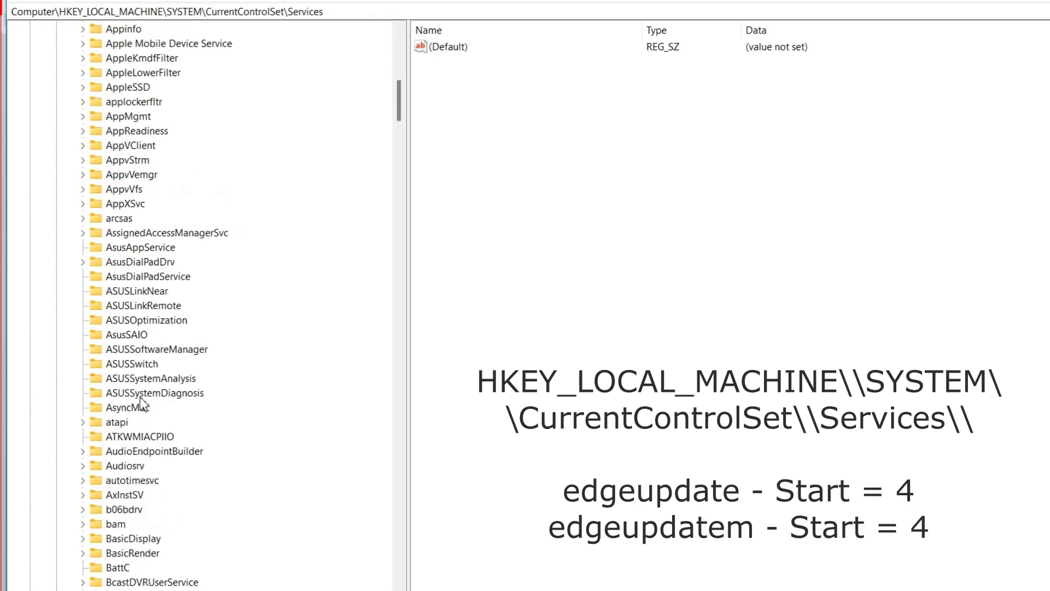
{"action": "scroll", "coordinate": [143, 405], "scroll_direction": "down", "scroll_amount": 20}
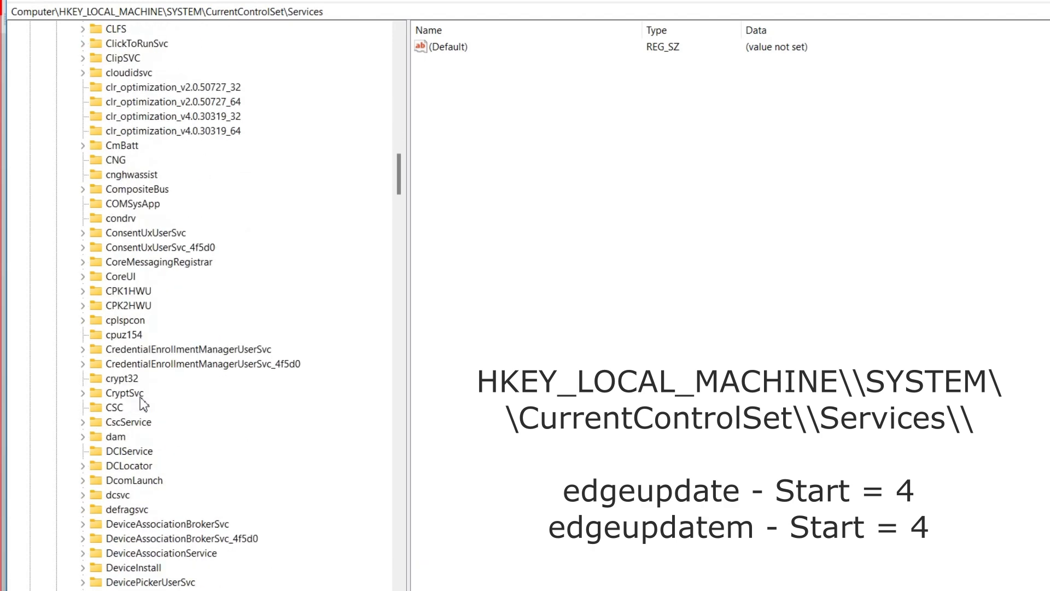
{"action": "scroll", "coordinate": [141, 397], "scroll_direction": "down", "scroll_amount": 3}
{"action": "scroll", "coordinate": [142, 307], "scroll_direction": "up", "scroll_amount": 3}
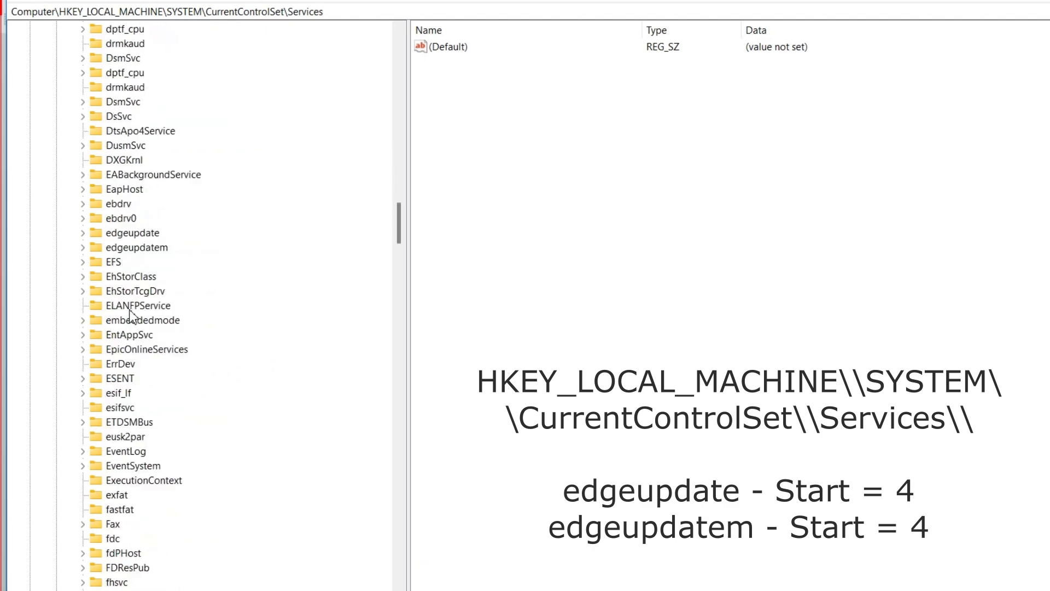
{"action": "left_click", "coordinate": [127, 234]}
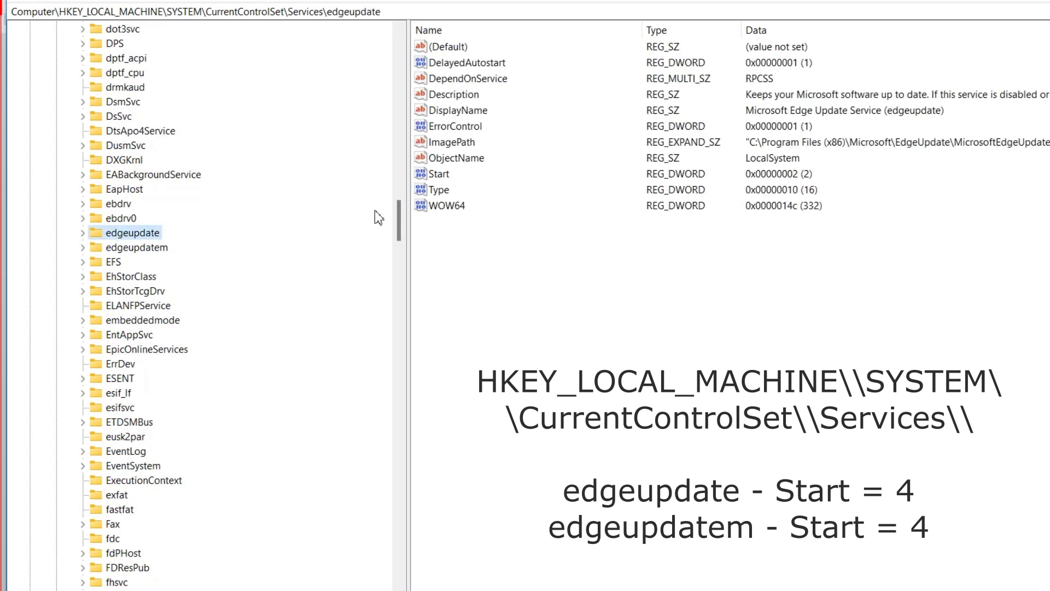
{"action": "double_click", "coordinate": [441, 174]}
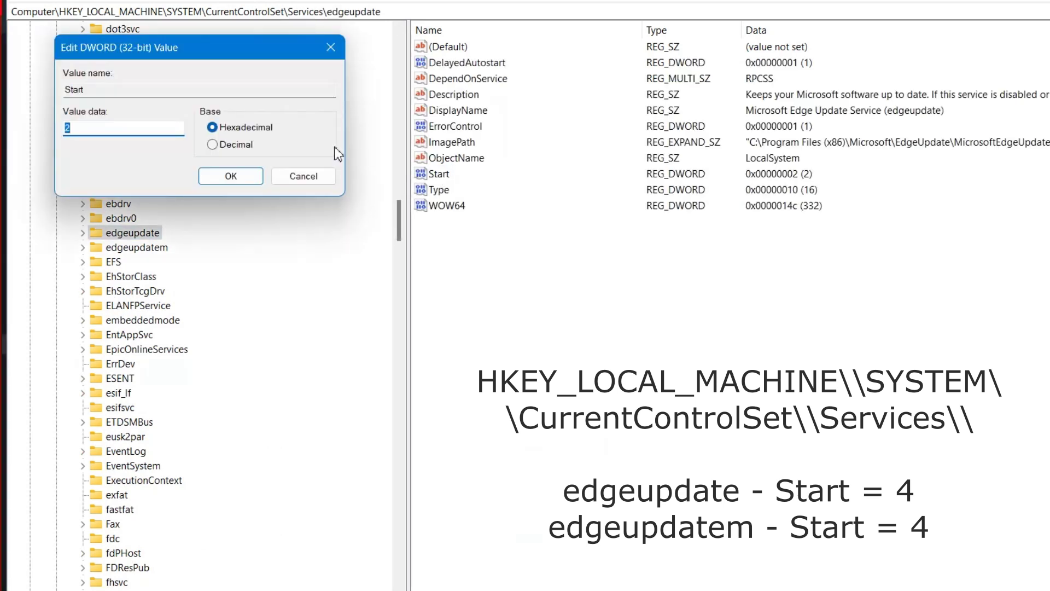
{"action": "type", "text": "4"}
{"action": "left_click", "coordinate": [232, 175]}
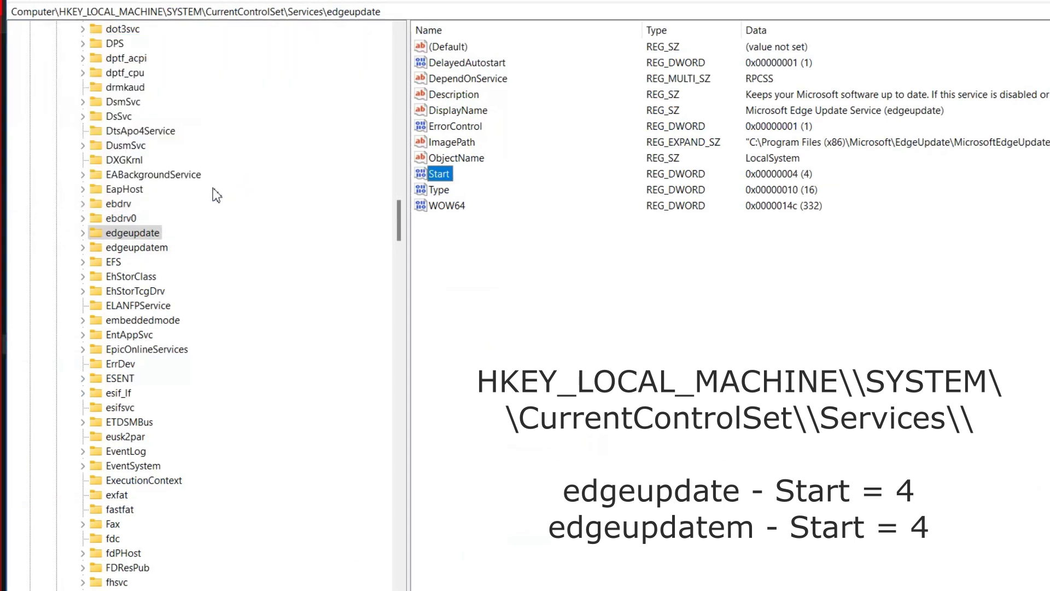
- Set the edgeupdatem service's Start value to 4
{"action": "left_click", "coordinate": [117, 247]}
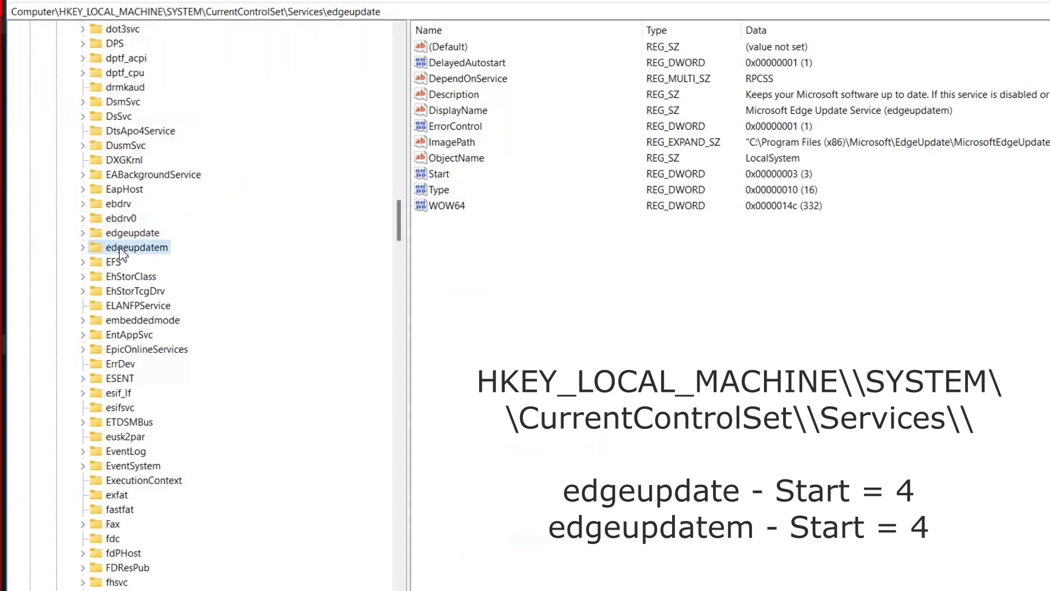
{"action": "double_click", "coordinate": [434, 175]}
{"action": "left_click", "coordinate": [233, 176]}
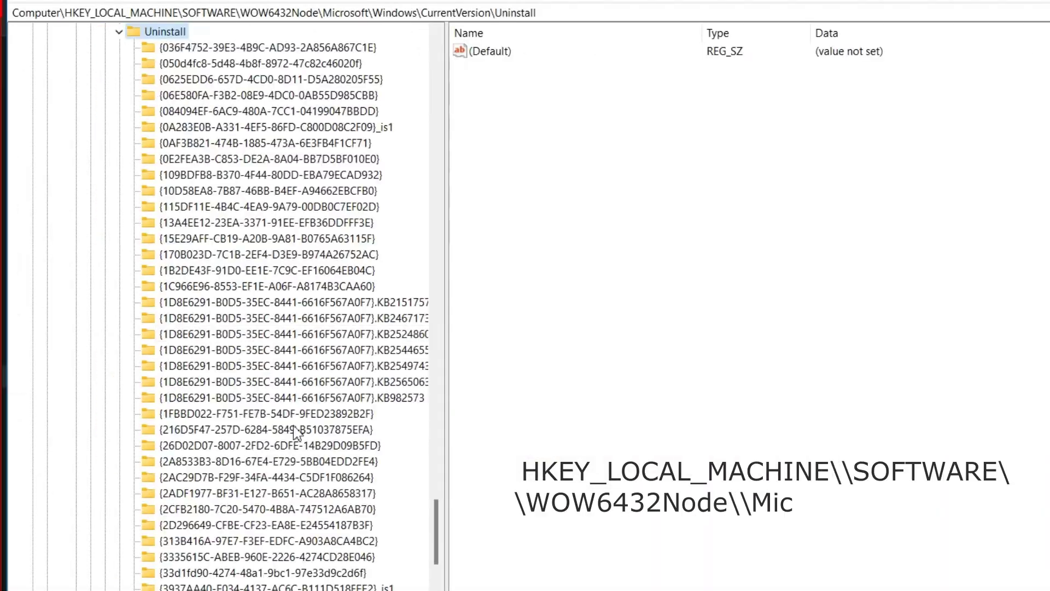
- Delete the 'Microsoft Edge' and 'Microsoft Edge Update' uninstall keys, confirming each deletion
{"action": "scroll", "coordinate": [296, 432], "scroll_direction": "down", "scroll_amount": 20}
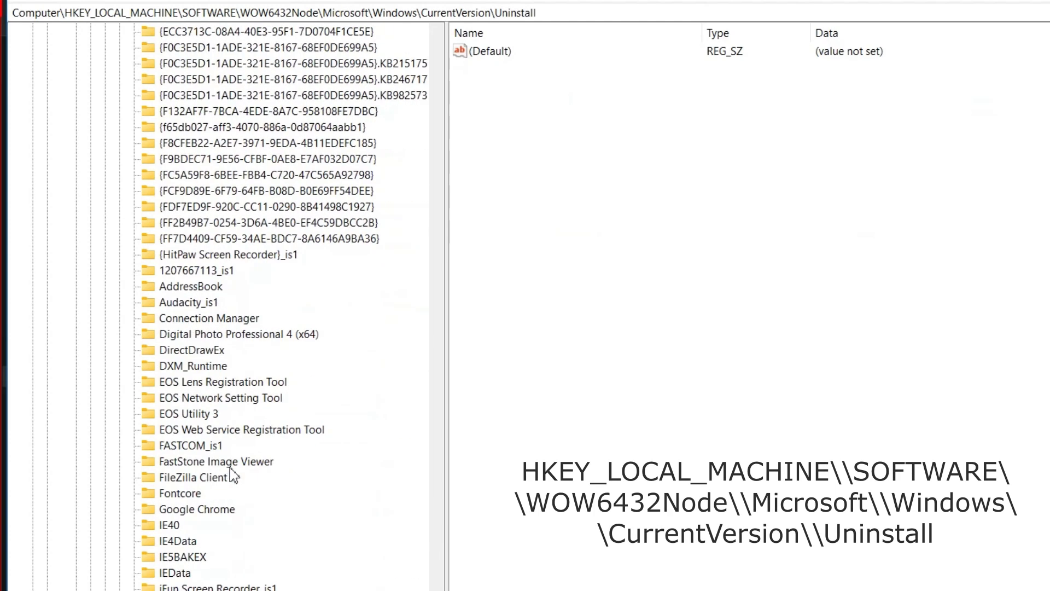
{"action": "scroll", "coordinate": [195, 521], "scroll_direction": "down", "scroll_amount": 4}
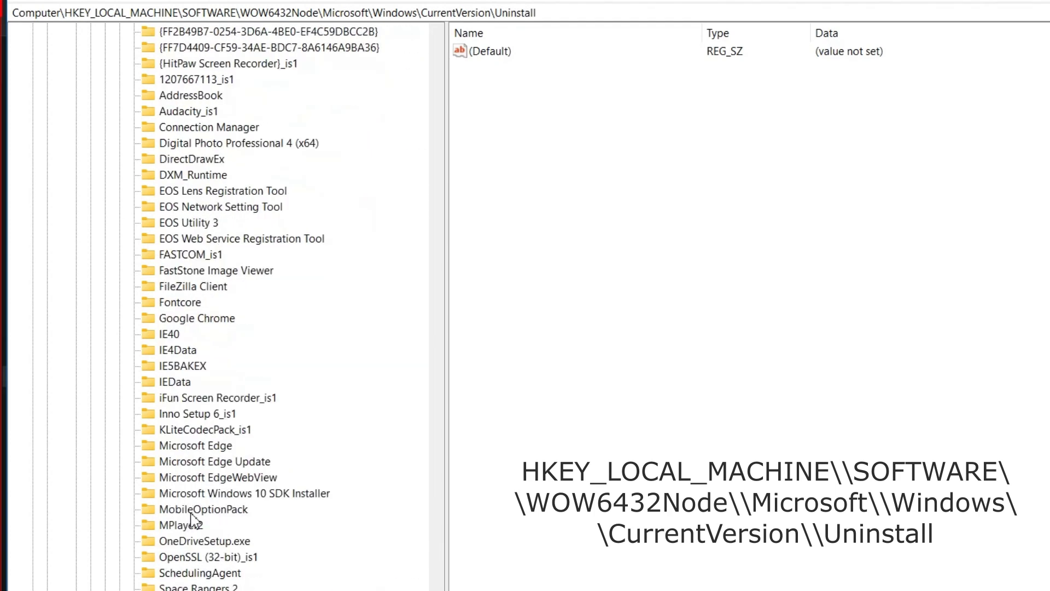
{"action": "left_click", "coordinate": [218, 449]}
{"action": "right_click", "coordinate": [218, 450]}
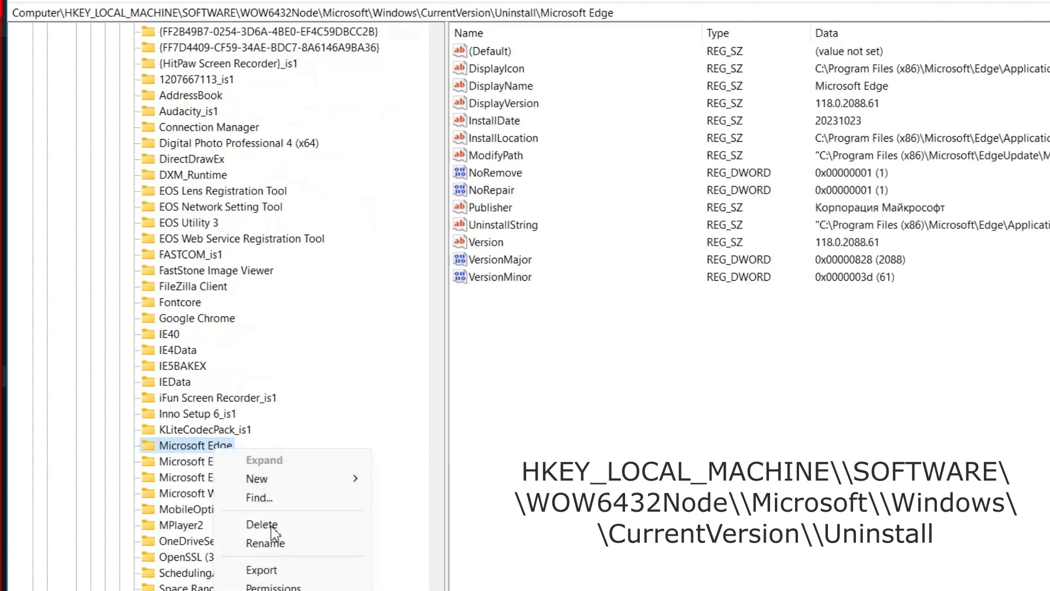
{"action": "left_click", "coordinate": [271, 524]}
{"action": "left_click", "coordinate": [779, 379]}
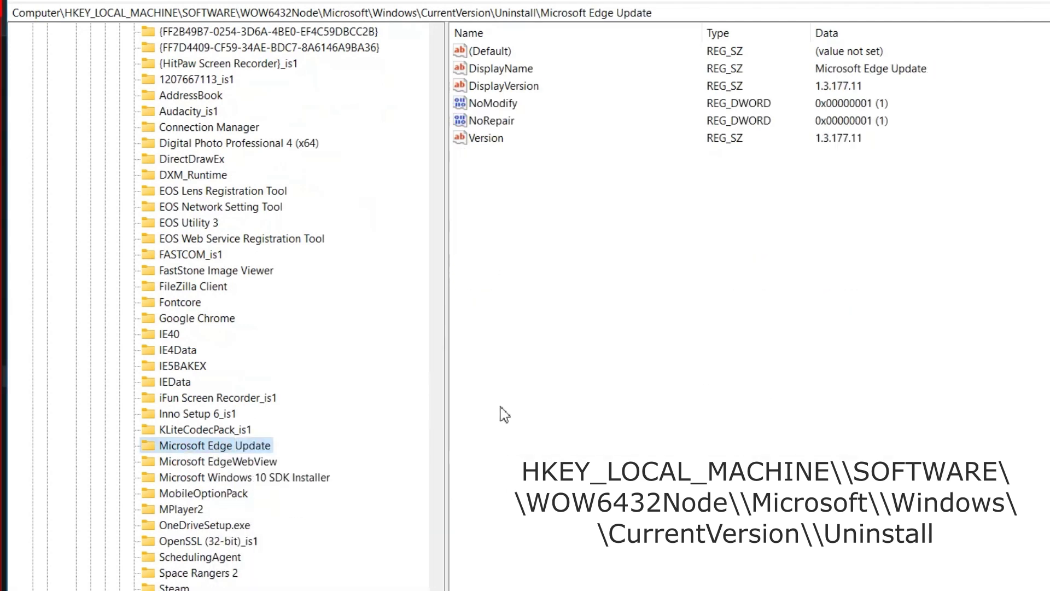
{"action": "right_click", "coordinate": [253, 449]}
{"action": "left_click", "coordinate": [307, 519]}
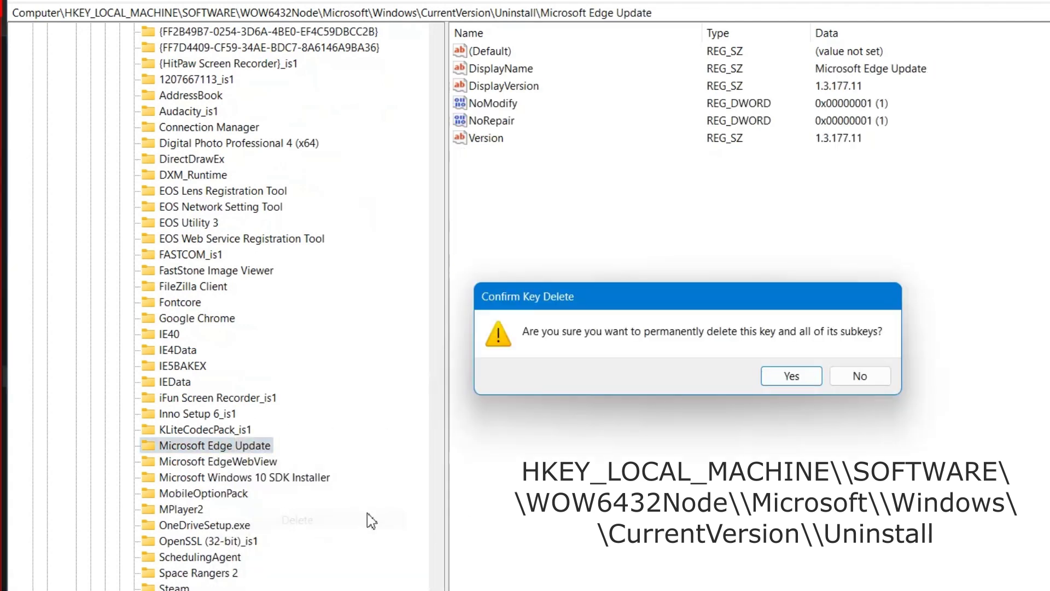
{"action": "left_click", "coordinate": [793, 378]}
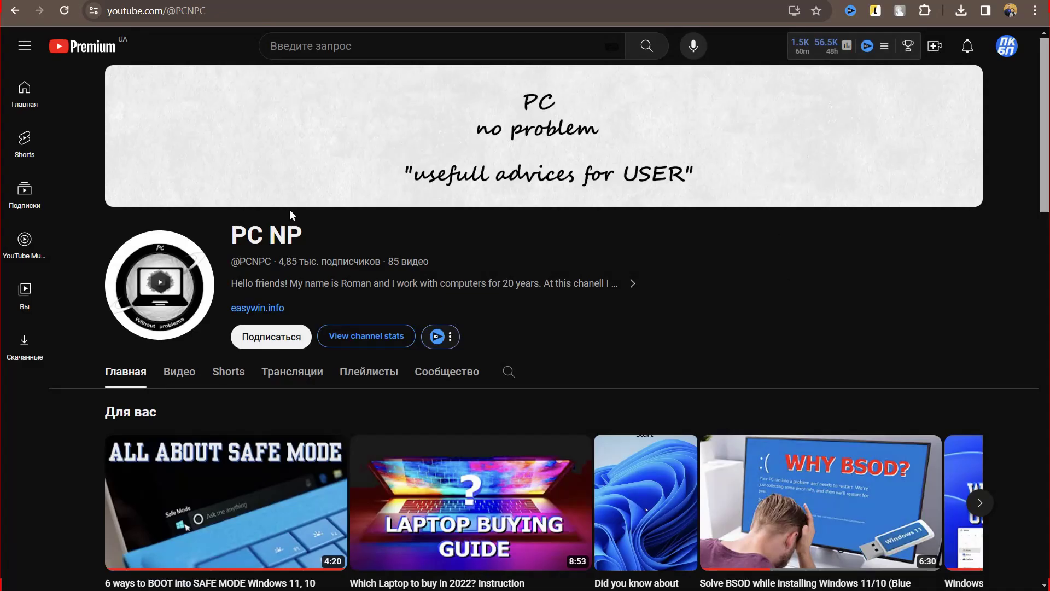
- Subscribe to the PC NP channel and scroll through its video shelves
{"action": "left_click", "coordinate": [262, 336]}
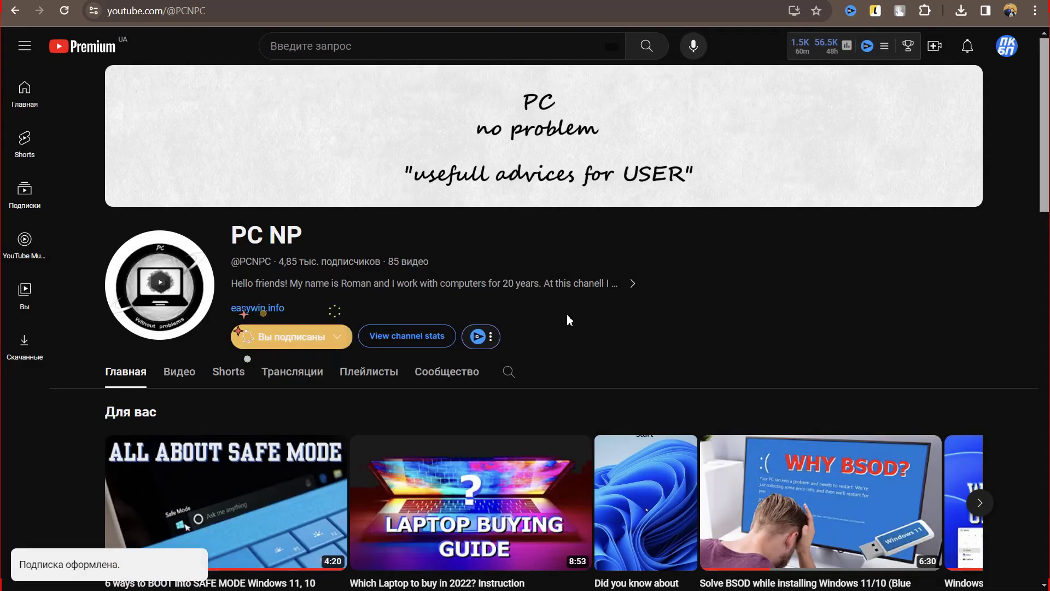
{"action": "scroll", "coordinate": [563, 316], "scroll_direction": "down", "scroll_amount": 6}
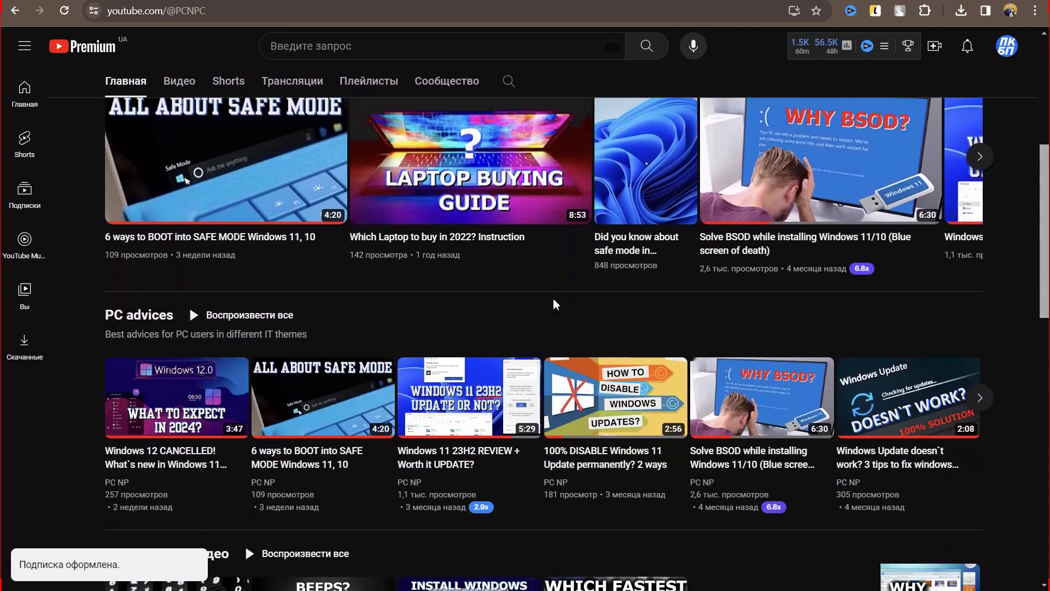
{"action": "scroll", "coordinate": [556, 304], "scroll_direction": "down", "scroll_amount": 7}
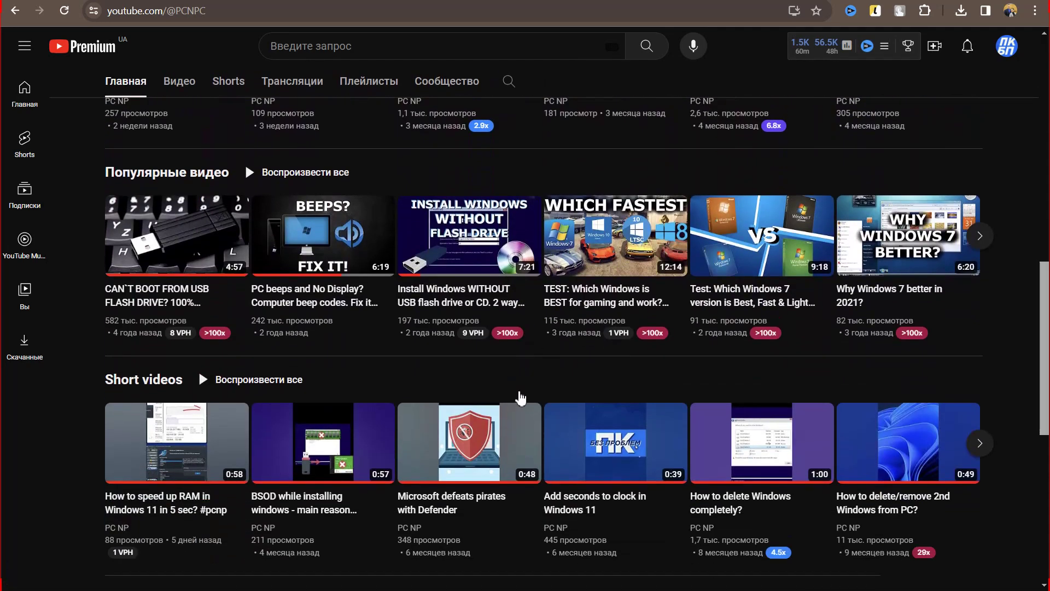
{"action": "scroll", "coordinate": [520, 397], "scroll_direction": "down", "scroll_amount": 9}
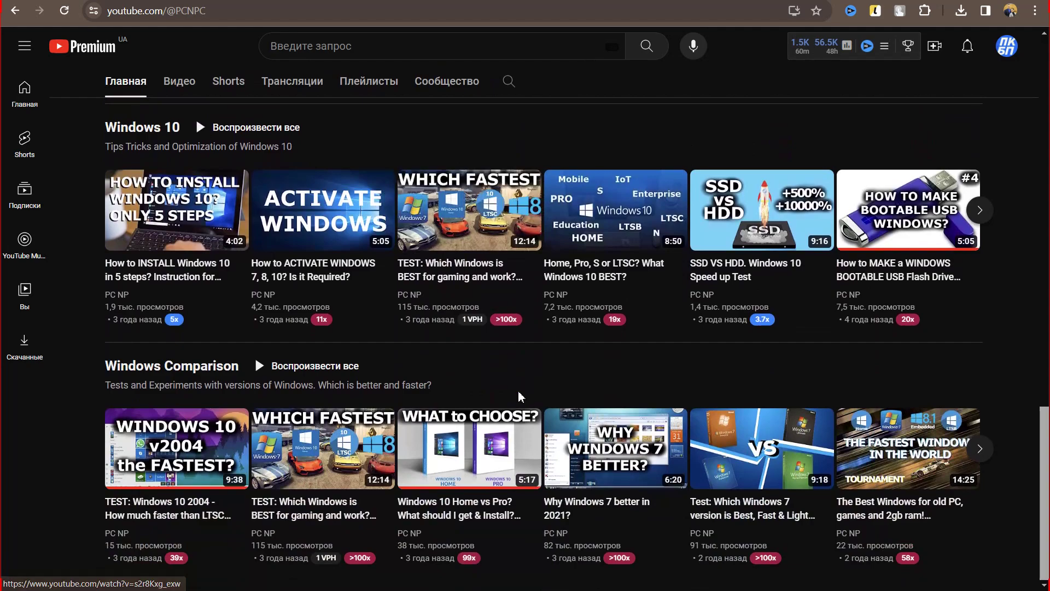